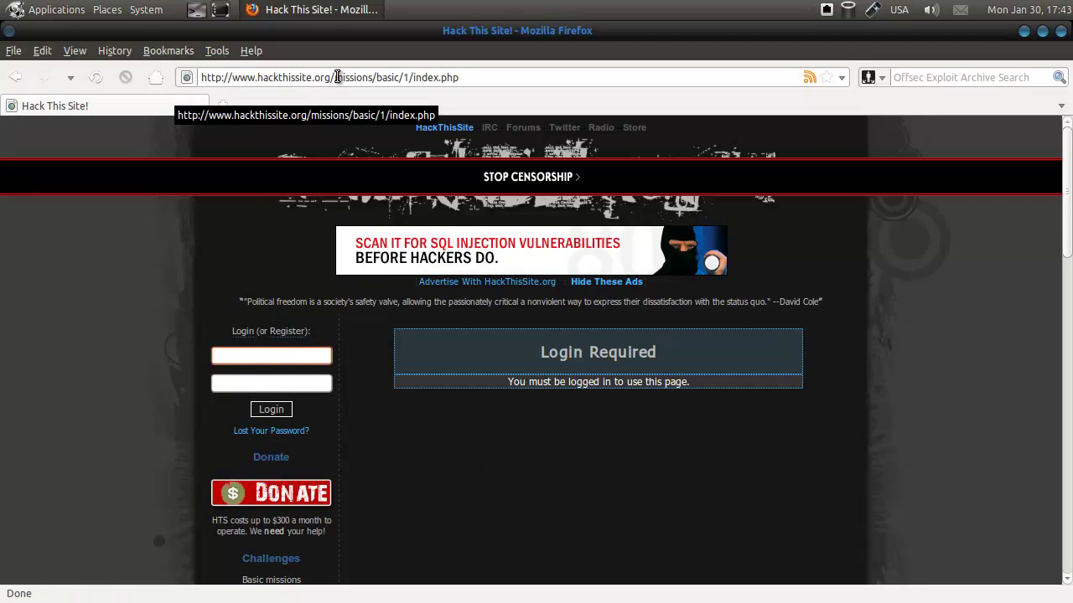
# Leave the Basic mission 1 Login Required page for the account registration page
pyautogui.moveTo(201, 77); pyautogui.dragTo(389, 93)
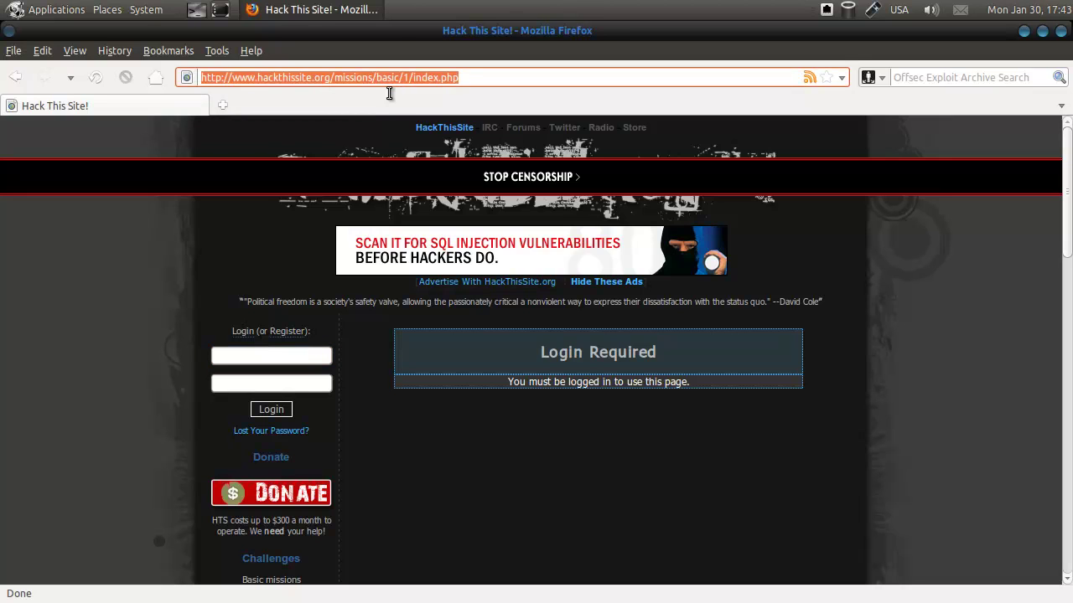
pyautogui.click(264, 354)
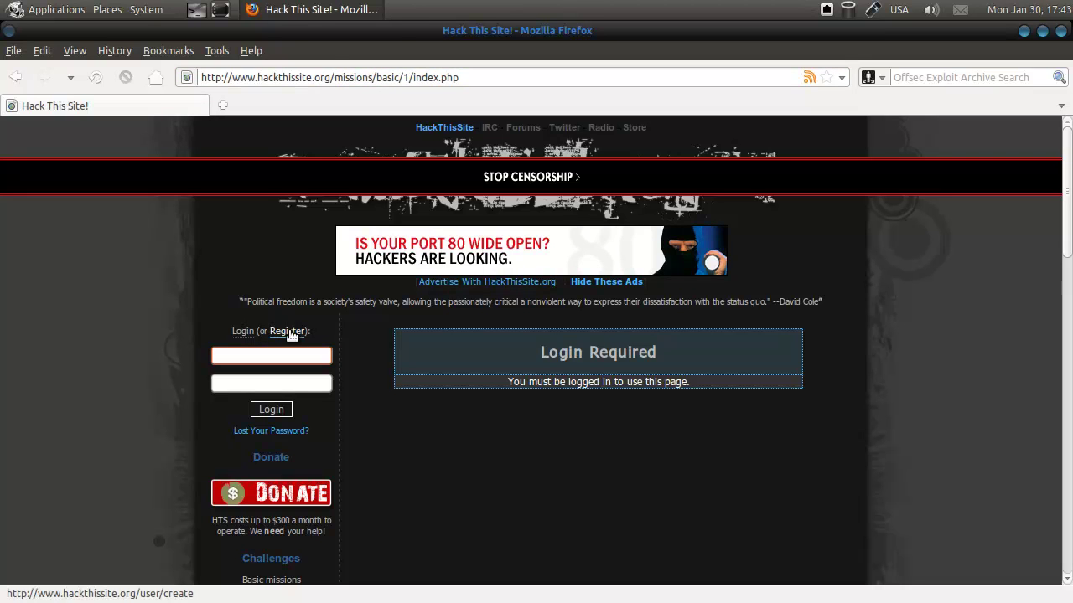
pyautogui.click(289, 331)
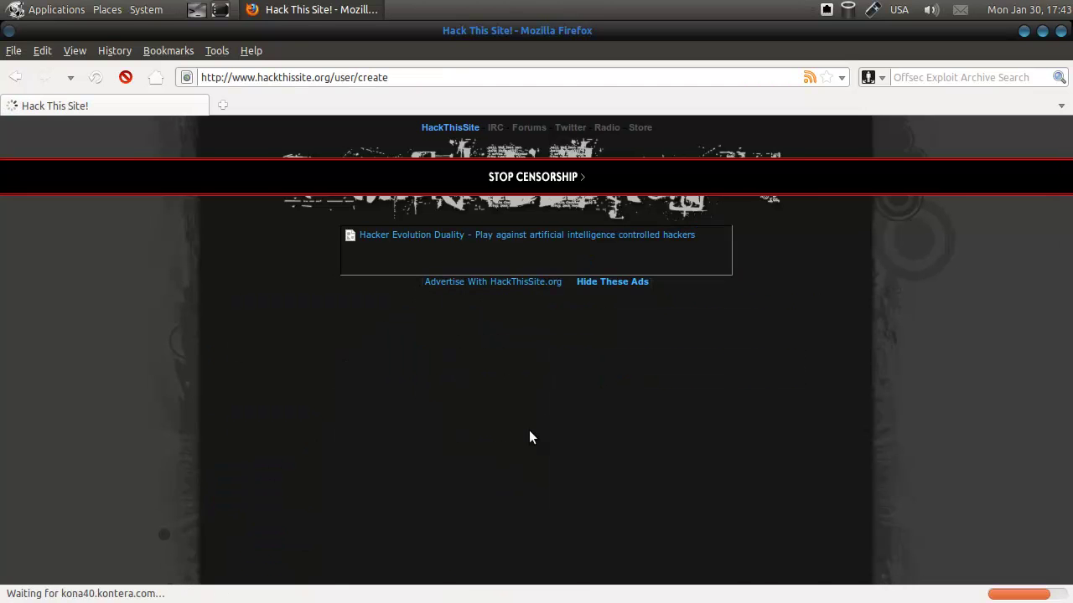
# Scroll to the registration form and review the username character rules
pyautogui.scroll(-8, 879, 326)
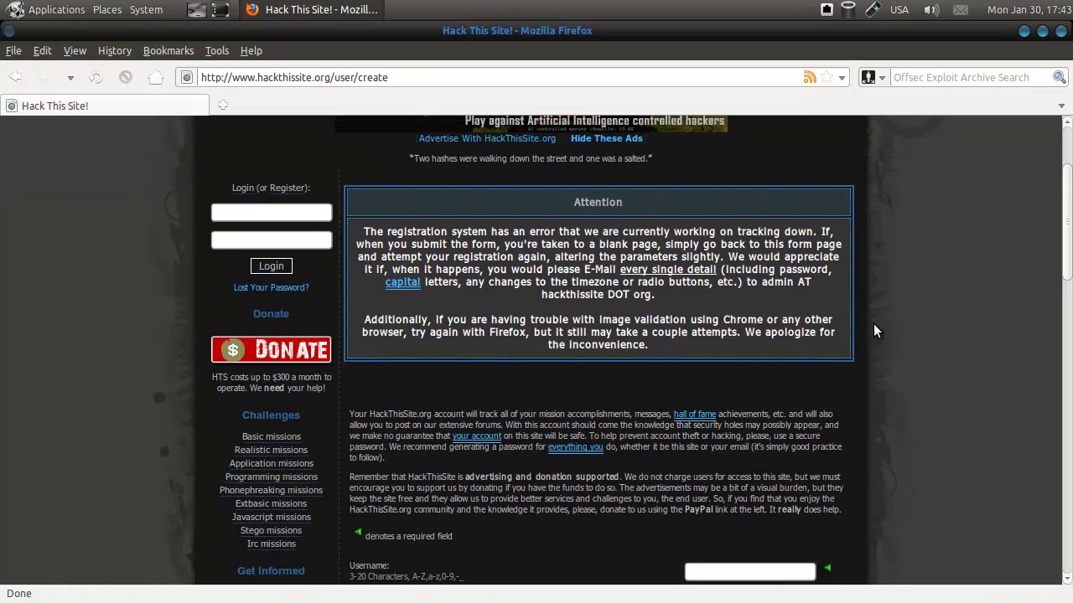
pyautogui.click(754, 333)
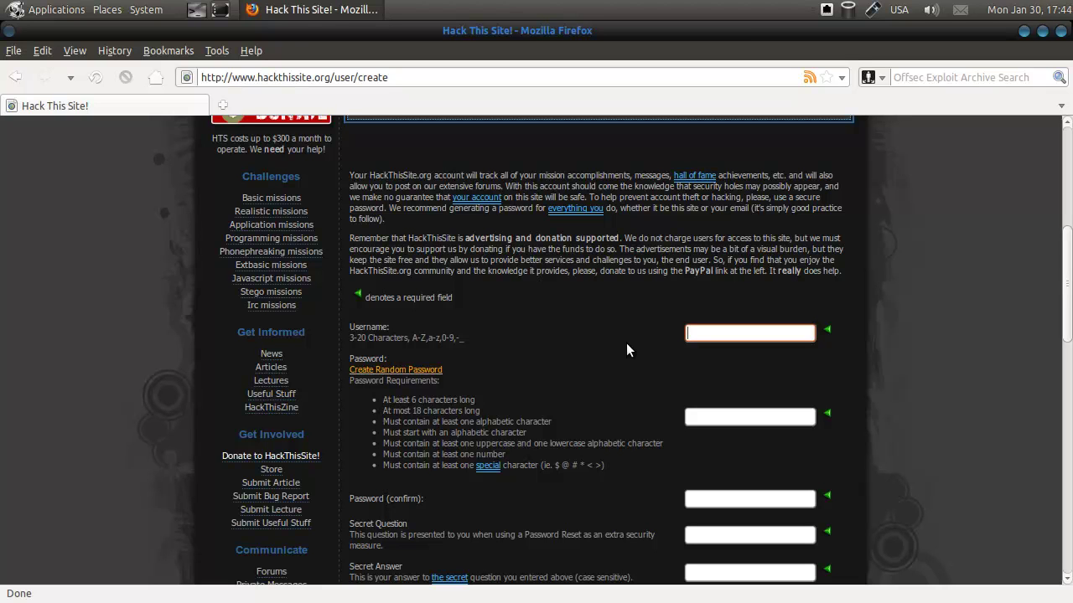
pyautogui.moveTo(346, 339); pyautogui.dragTo(512, 339)
pyautogui.click(500, 334)
# Review the password requirements and generate a random password for both password fields
pyautogui.scroll(-2, 435, 319)
pyautogui.moveTo(387, 304); pyautogui.dragTo(606, 380)
pyautogui.click(617, 374)
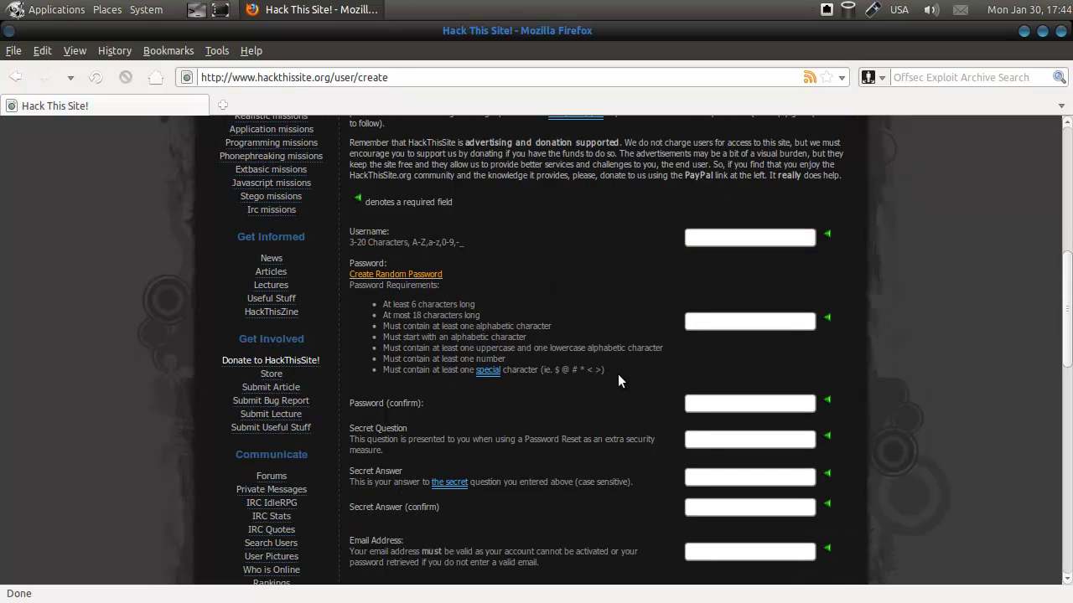
pyautogui.click(427, 275)
pyautogui.moveTo(526, 300); pyautogui.dragTo(584, 300)
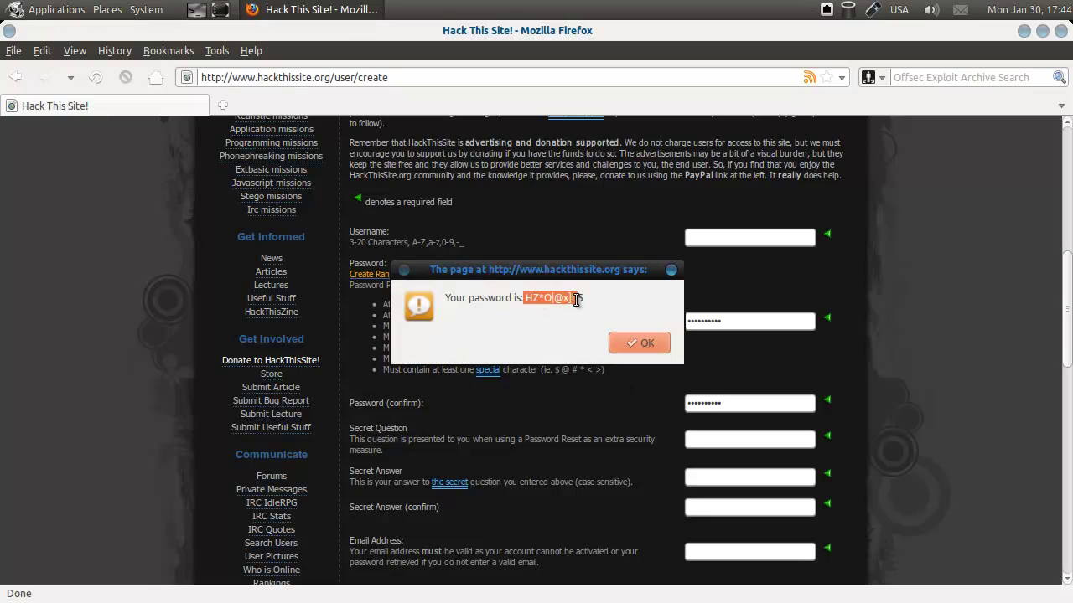
# Dismiss the generated-password notice and scroll down through the email and profile fields
pyautogui.click(671, 271)
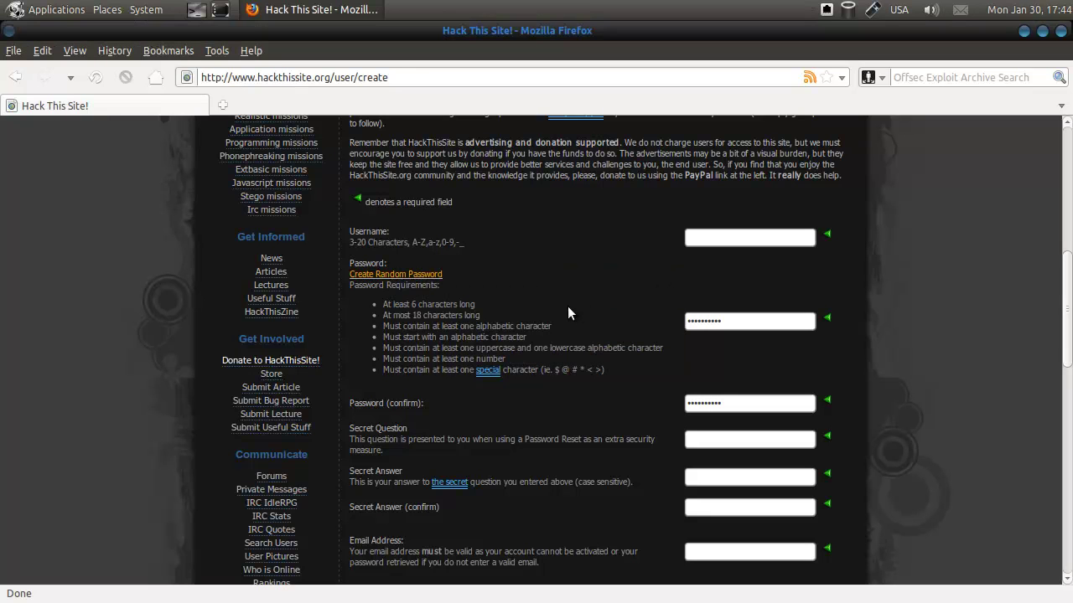
pyautogui.scroll(-2, 633, 345)
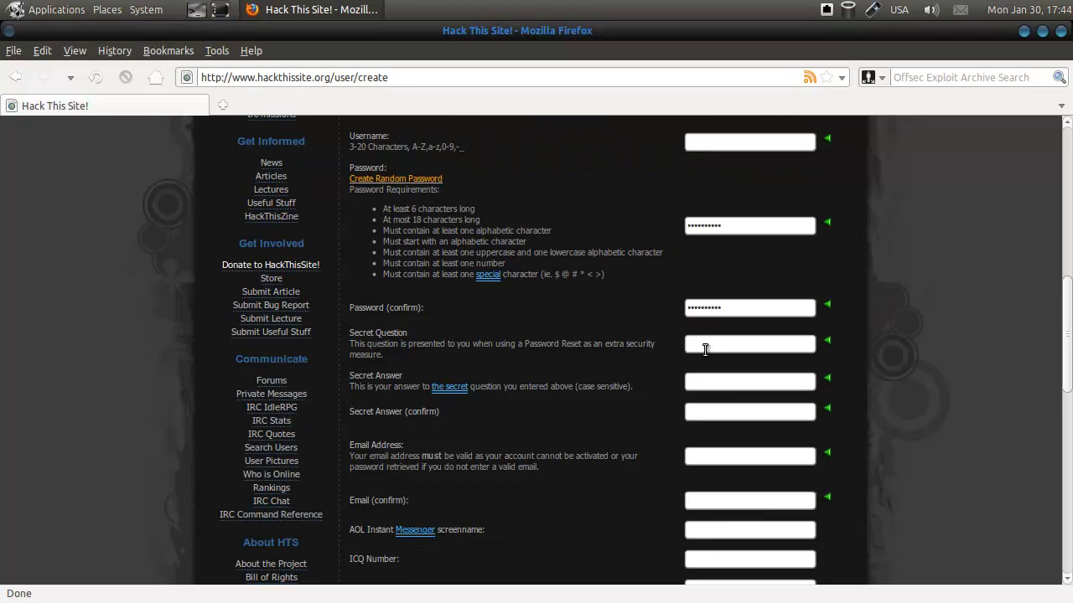
pyautogui.scroll(-2, 662, 394)
pyautogui.click(721, 405)
pyautogui.scroll(-5, 653, 419)
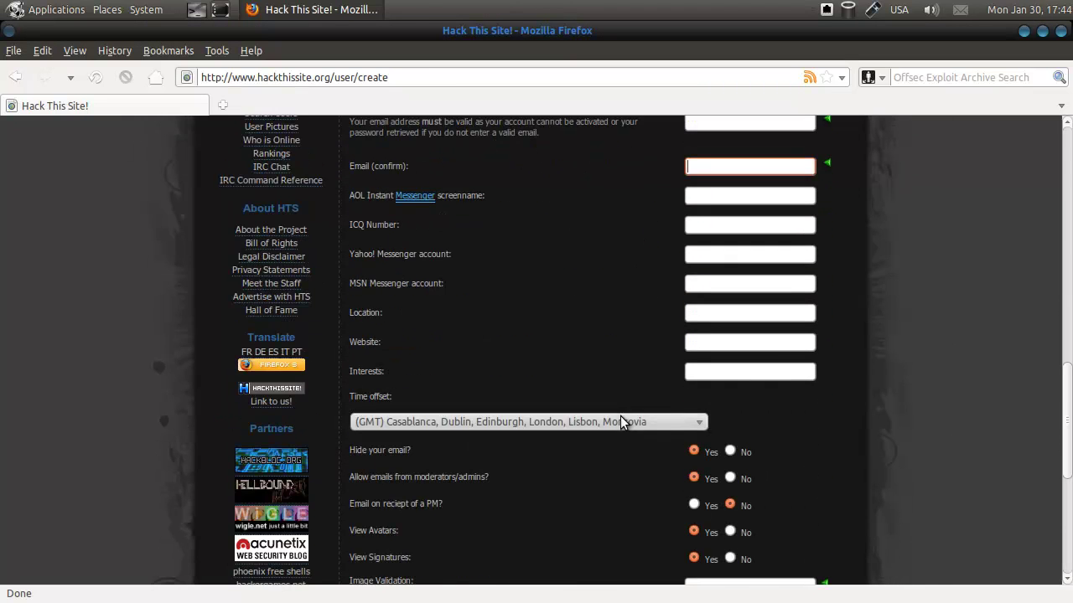
pyautogui.scroll(-4, 586, 387)
pyautogui.scroll(4, 519, 377)
pyautogui.scroll(-2, 541, 358)
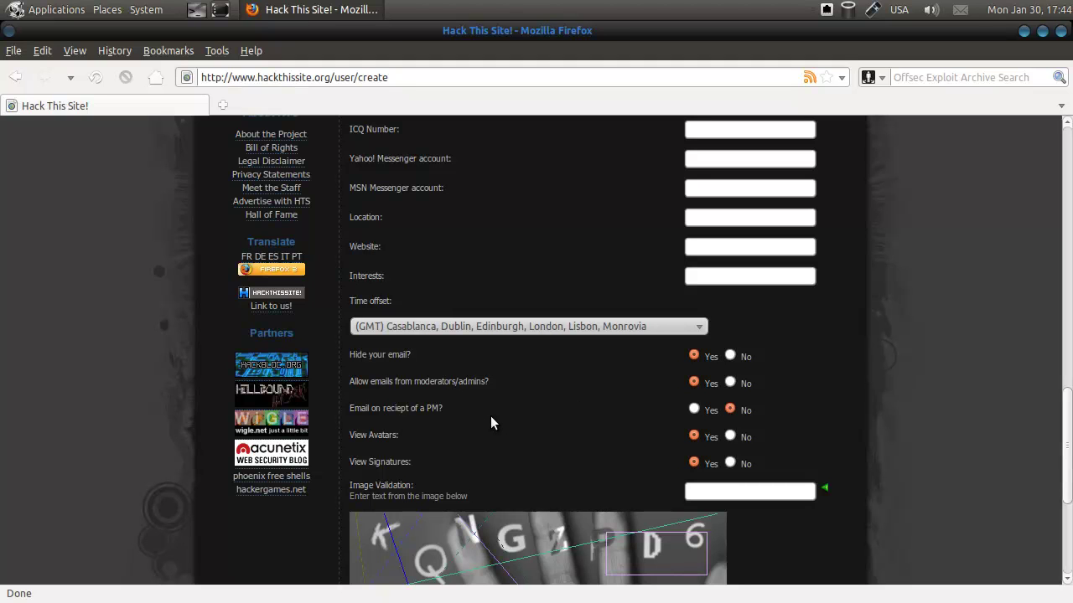
# Check the View Avatars and View Signatures rows, then return to the top of the form
pyautogui.moveTo(352, 435); pyautogui.dragTo(502, 458)
pyautogui.click(502, 458)
pyautogui.scroll(8, 502, 459)
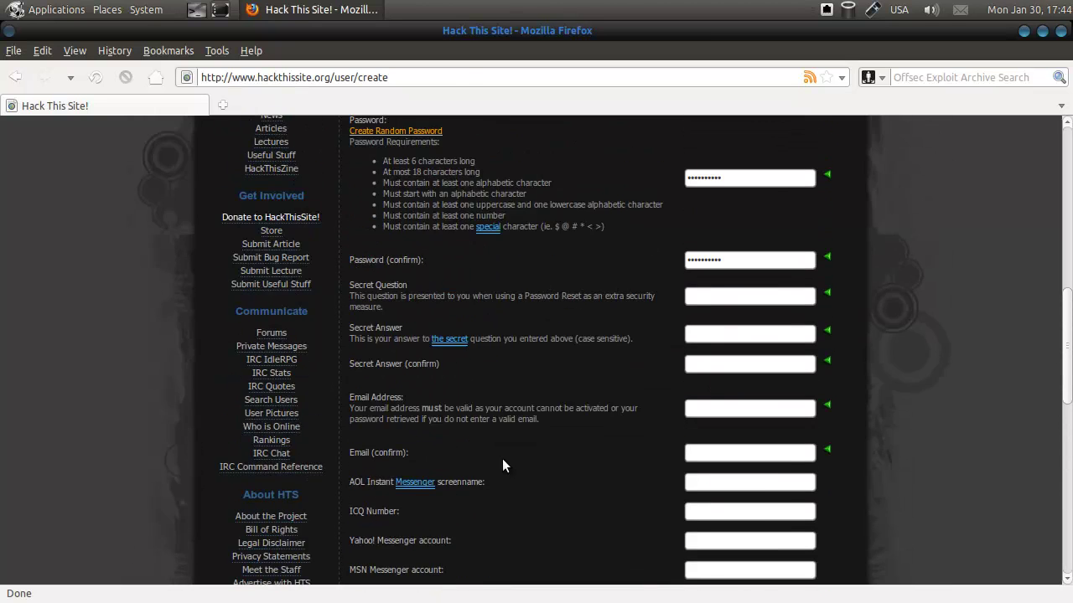
pyautogui.scroll(10, 502, 459)
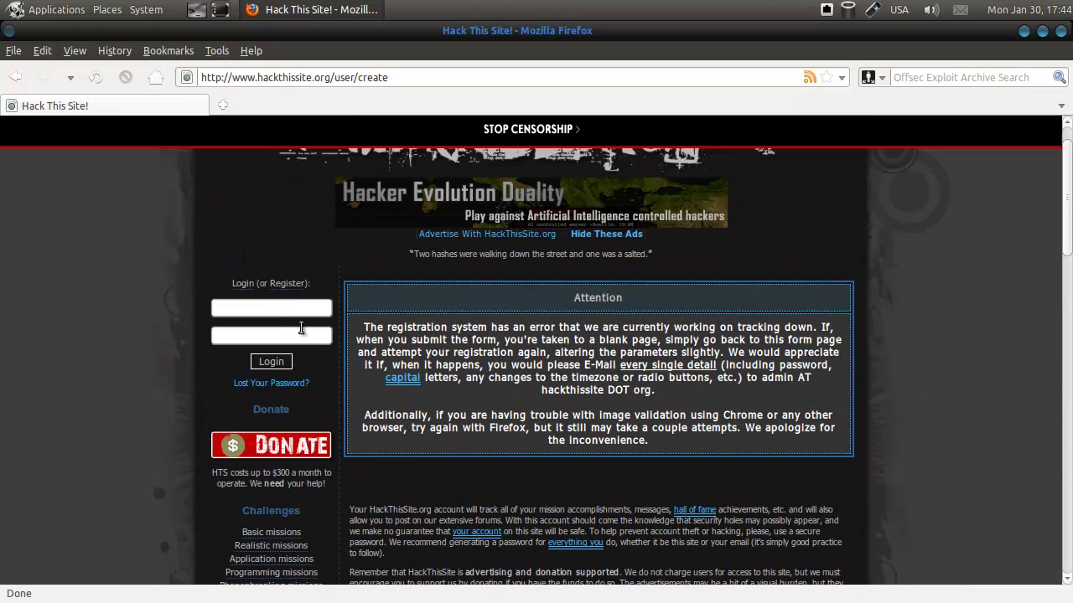
# Sign in from the sidebar with the saved username and the account password
pyautogui.click(277, 309)
pyautogui.click(277, 310)
pyautogui.click(272, 325)
pyautogui.click(272, 335)
pyautogui.write('•••••••')
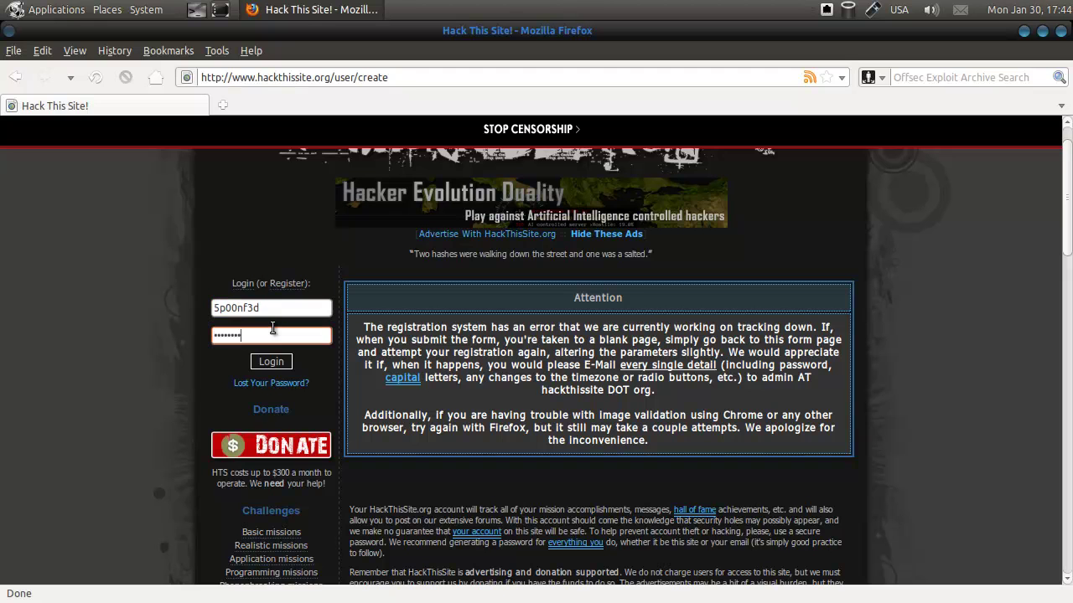
pyautogui.click(271, 360)
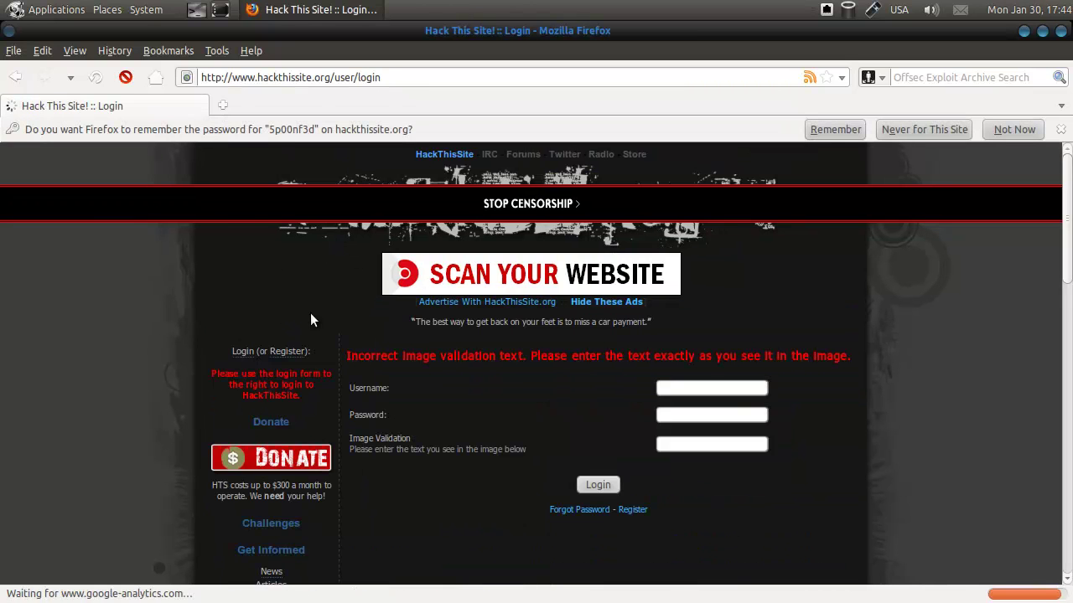
# On the login page, enter the username, password and shown captcha text, and submit
pyautogui.click(693, 388)
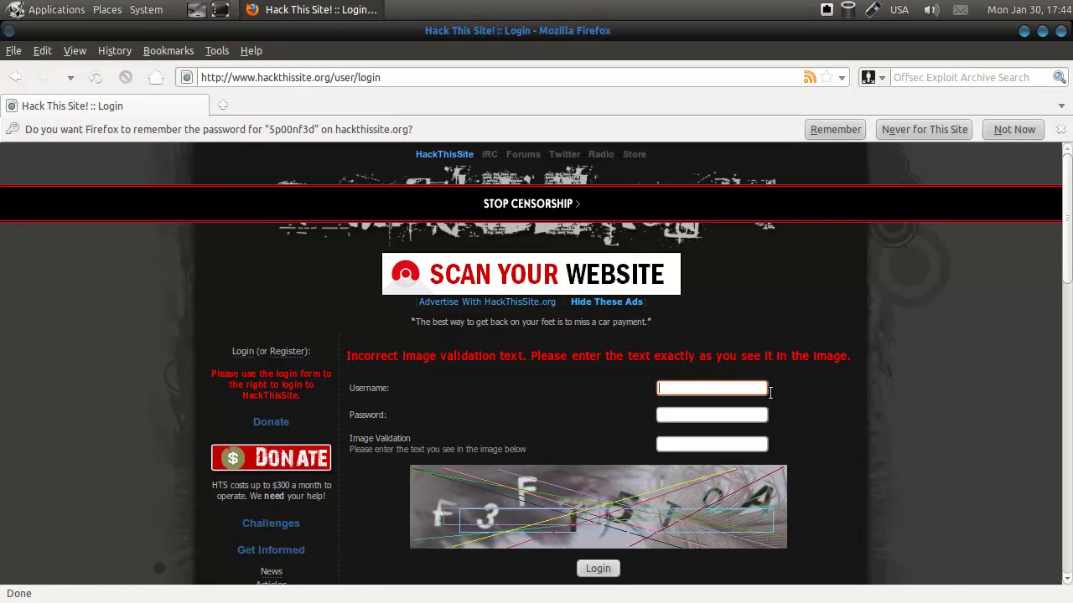
pyautogui.scroll(-1, 836, 399)
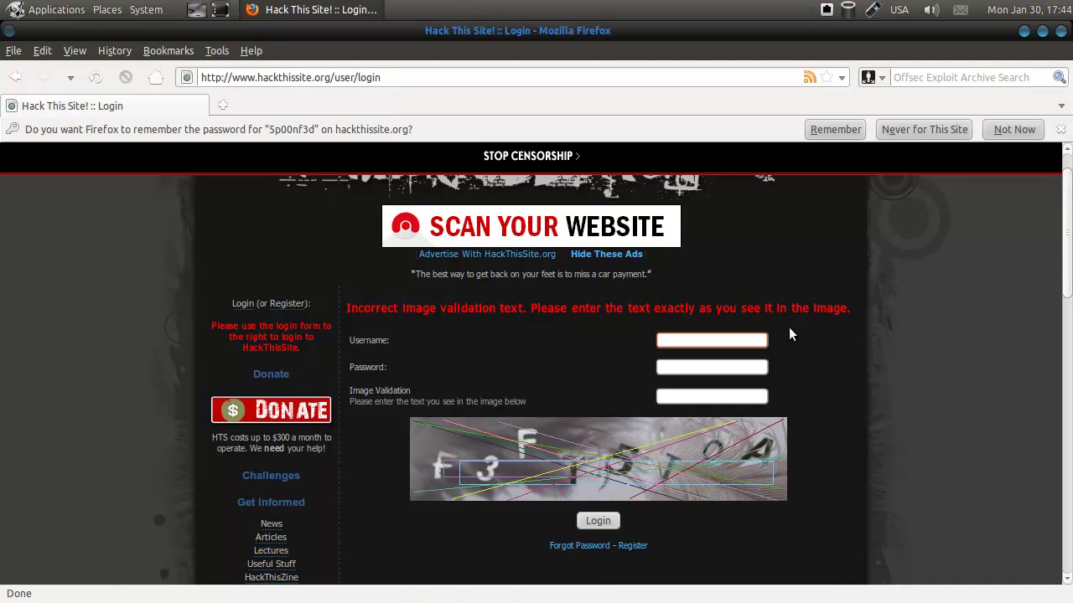
pyautogui.write('5p00')
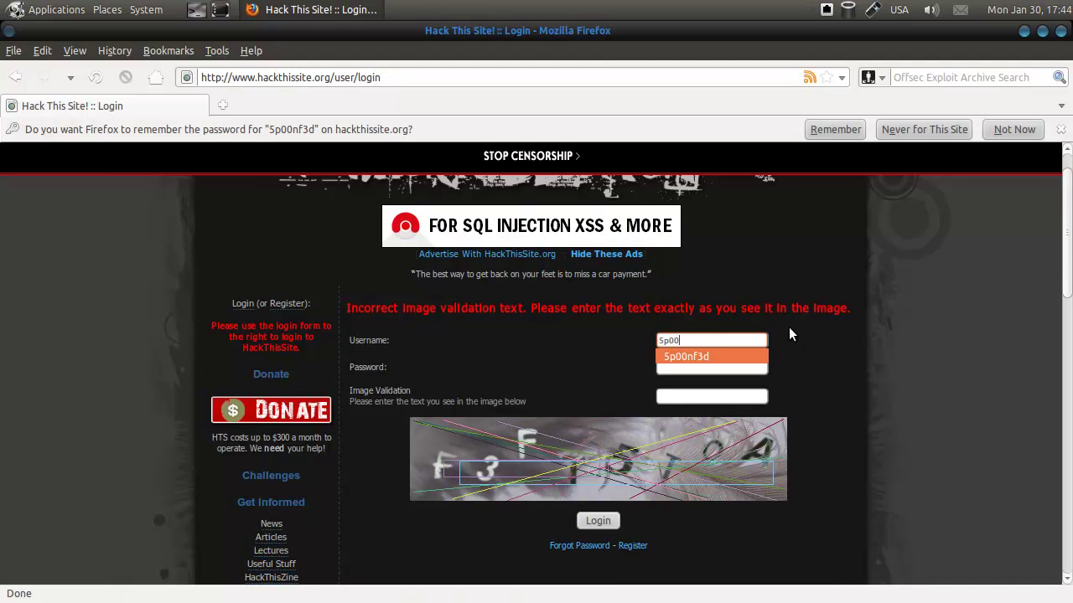
pyautogui.press('Tab')
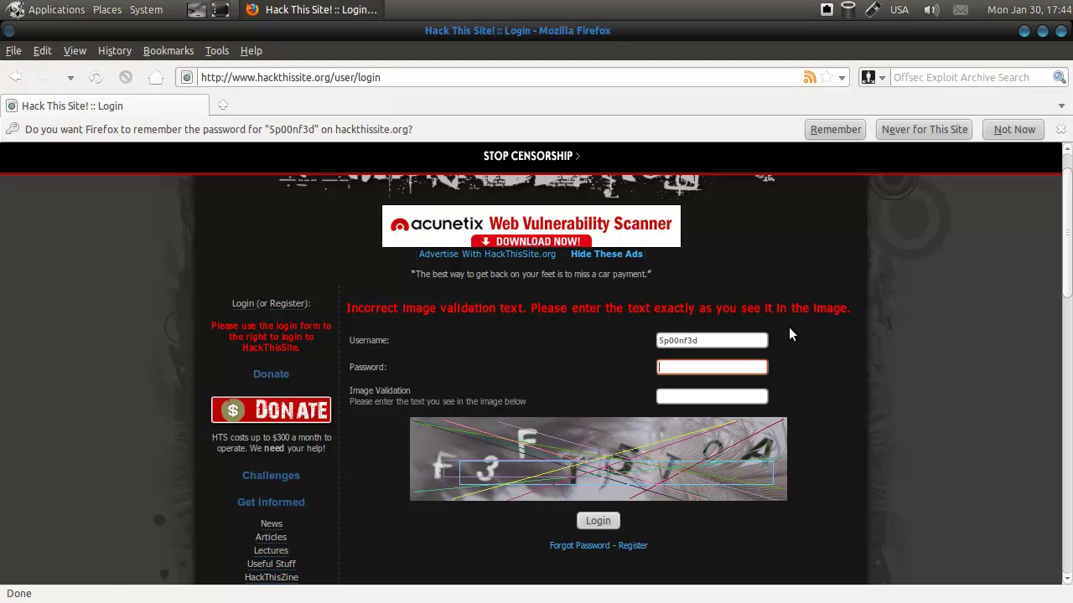
pyautogui.write('••••••••••')
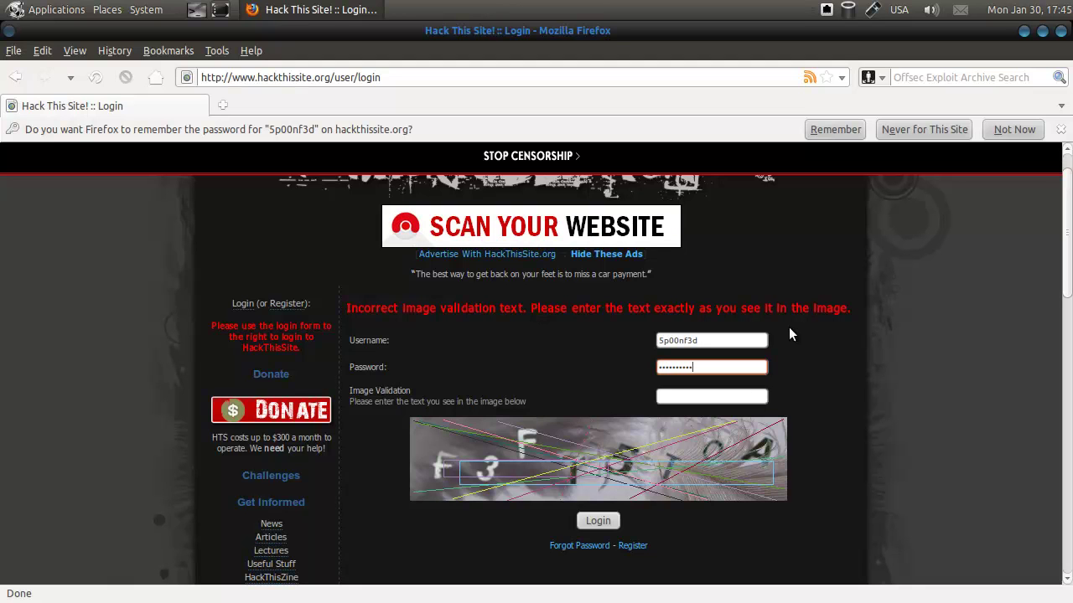
pyautogui.press('Tab')
pyautogui.write('F3F')
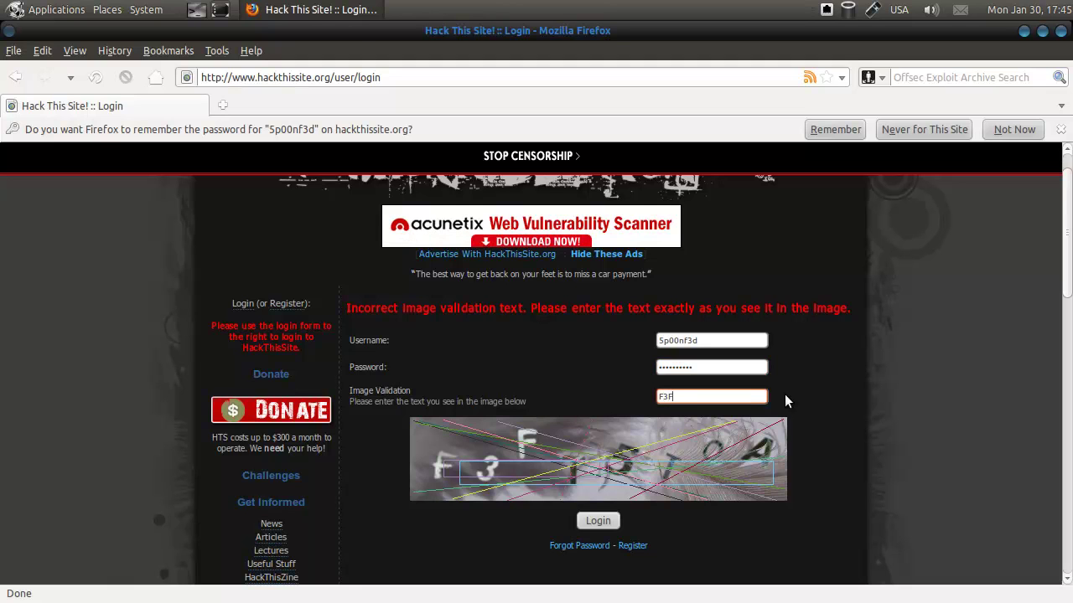
pyautogui.write('T5')
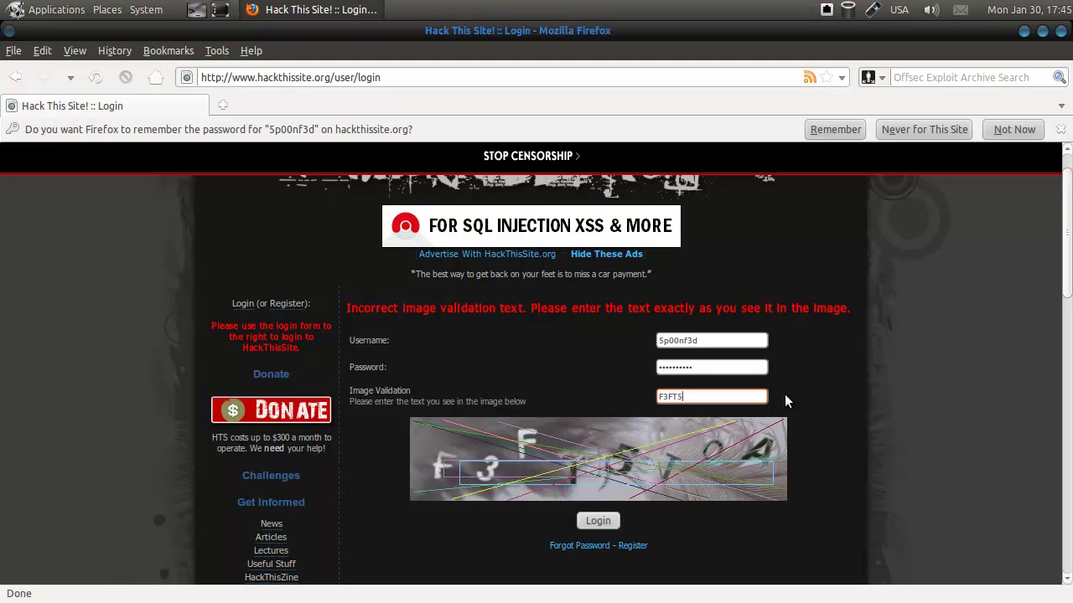
pyautogui.write('TOA')
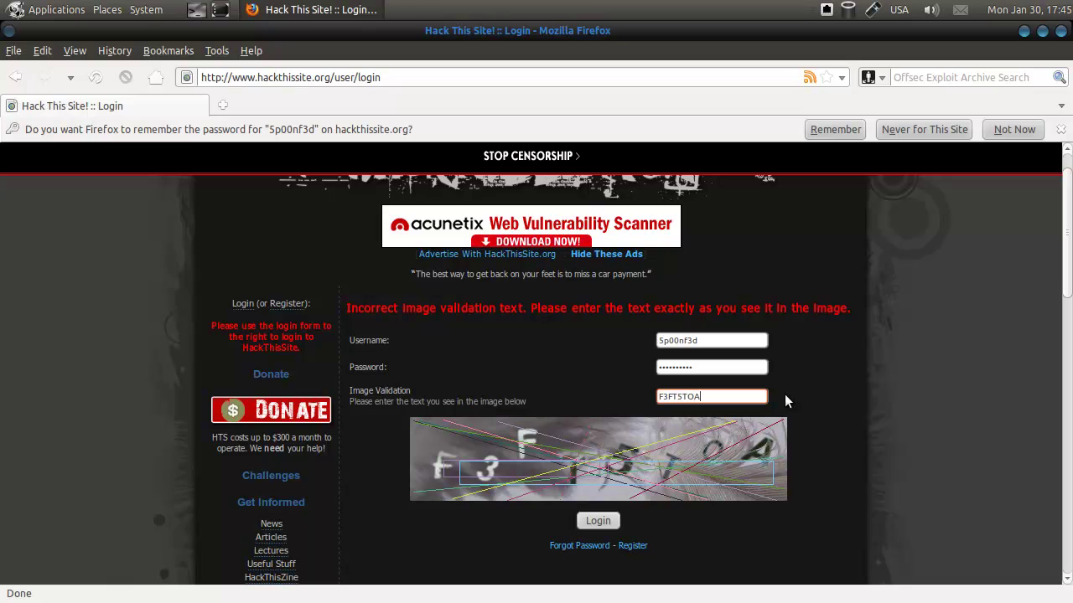
pyautogui.click(582, 526)
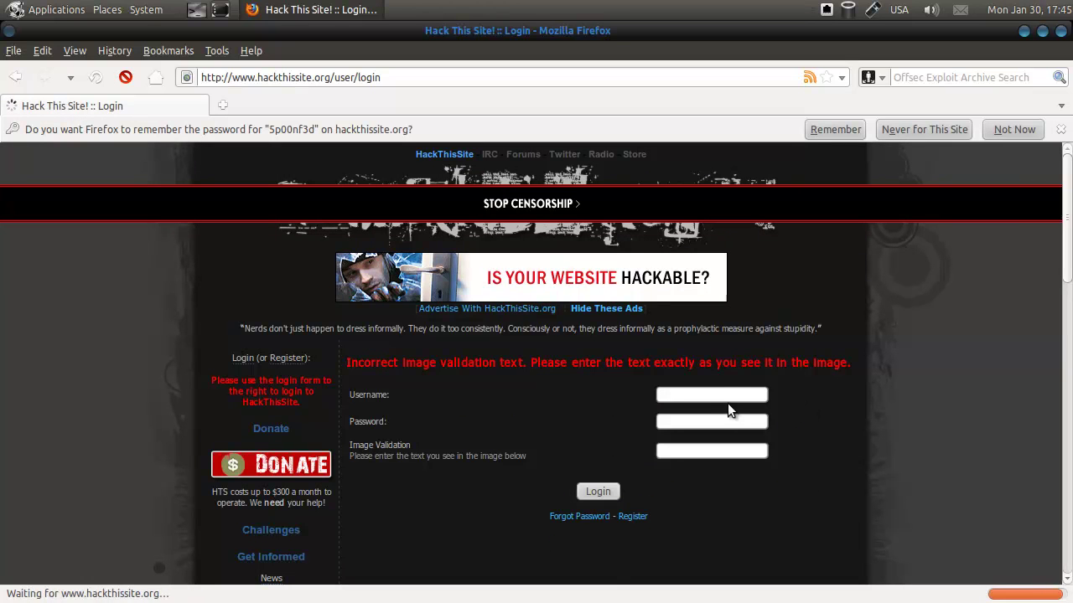
# Re-enter the saved username, account password and the new captcha text, and log in
pyautogui.write('5')
pyautogui.press('Tab')
pyautogui.hotkey('shift', 'Tab')
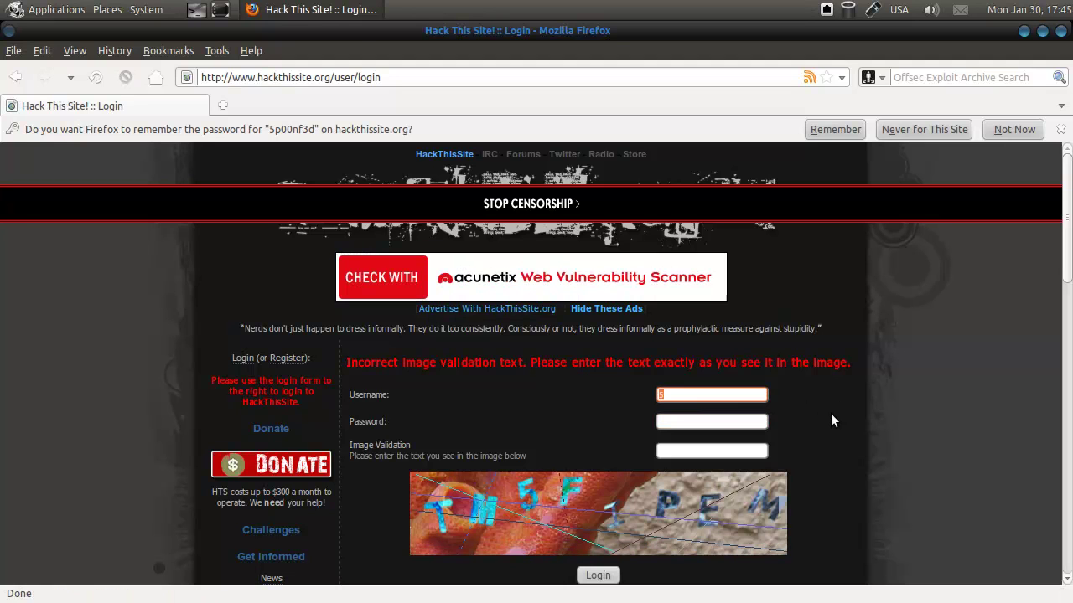
pyautogui.write('p')
pyautogui.press('Down')
pyautogui.press('Return')
pyautogui.press('Tab')
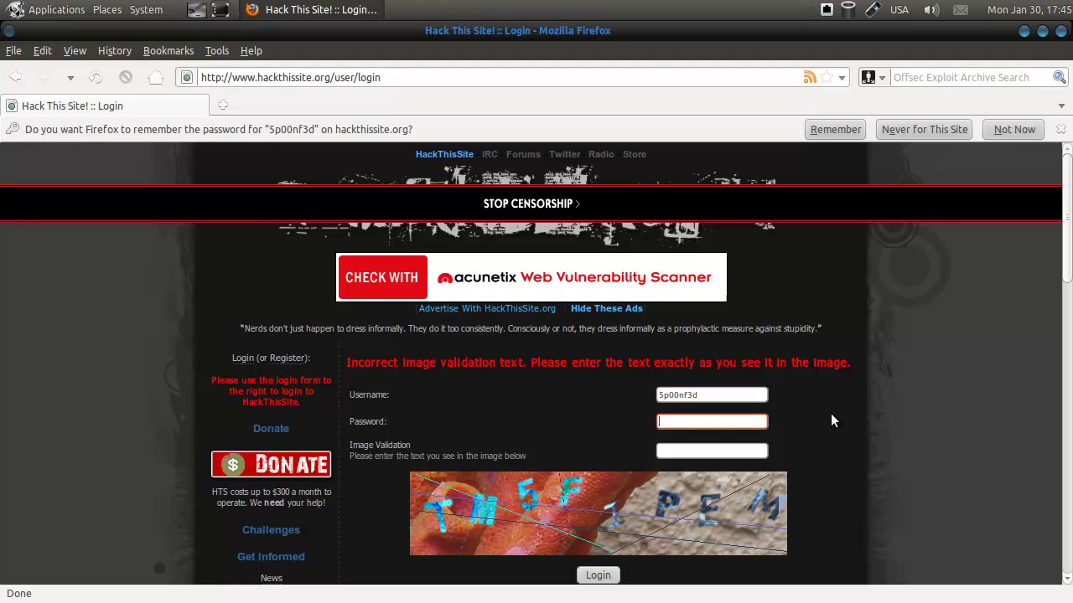
pyautogui.write('••••••')
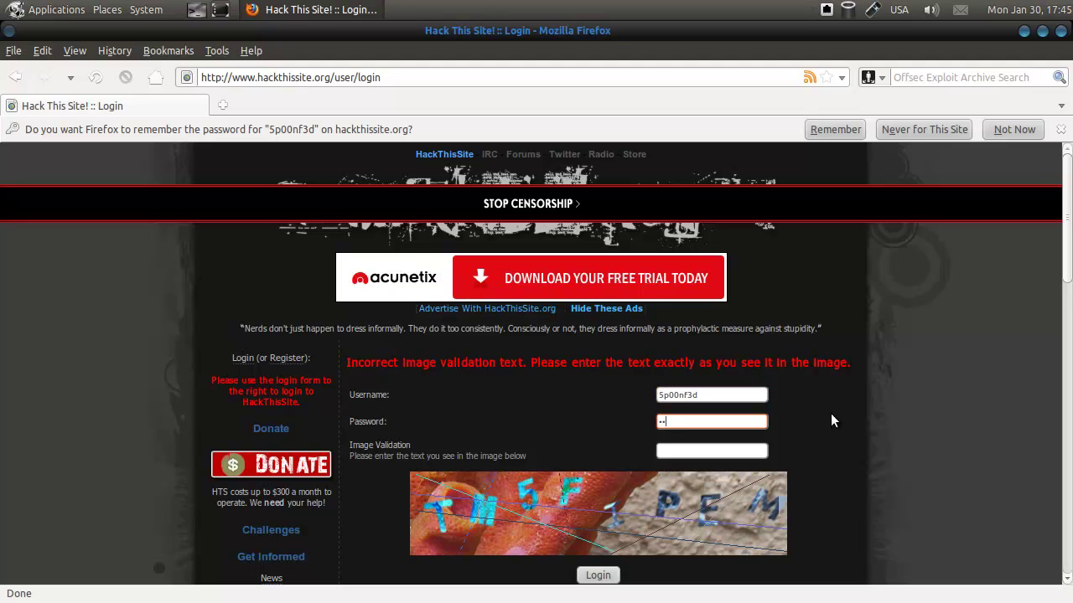
pyautogui.write('•••')
pyautogui.scroll(-2, 830, 420)
pyautogui.press('Tab')
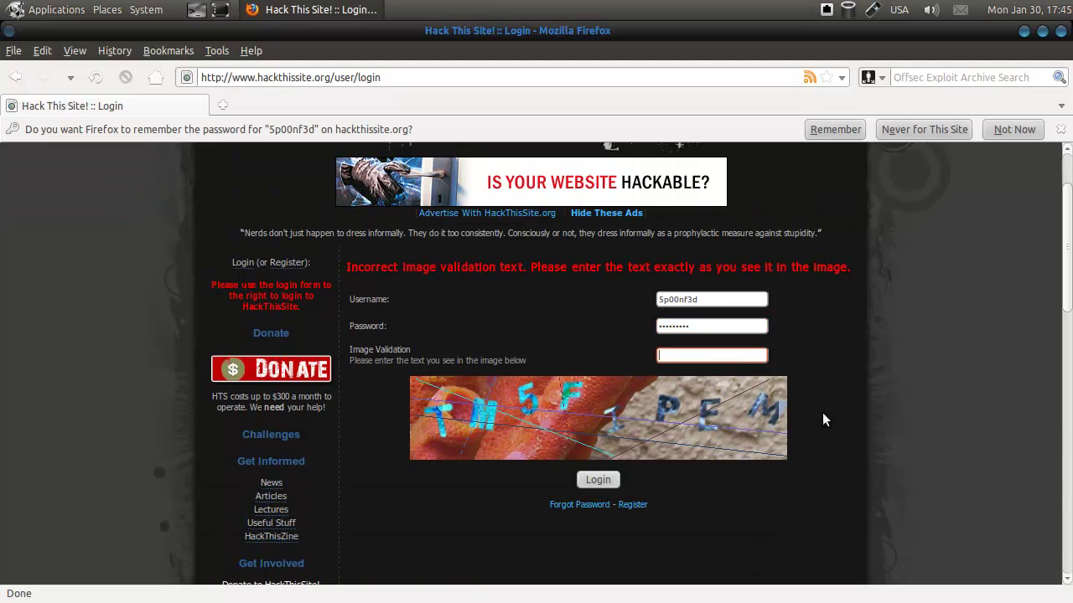
pyautogui.write('TM')
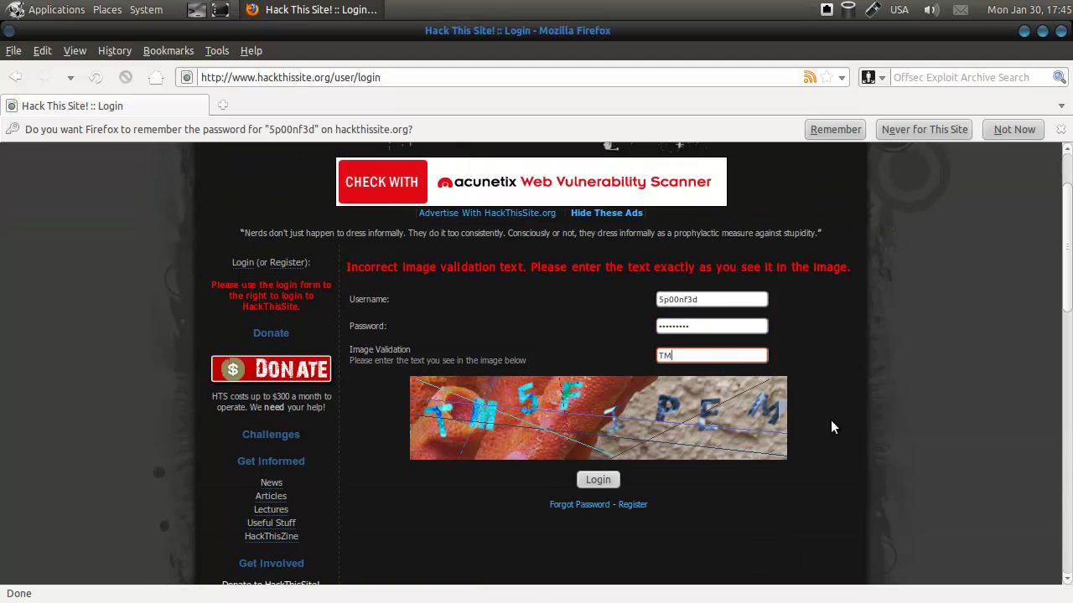
pyautogui.write('5FIPEM')
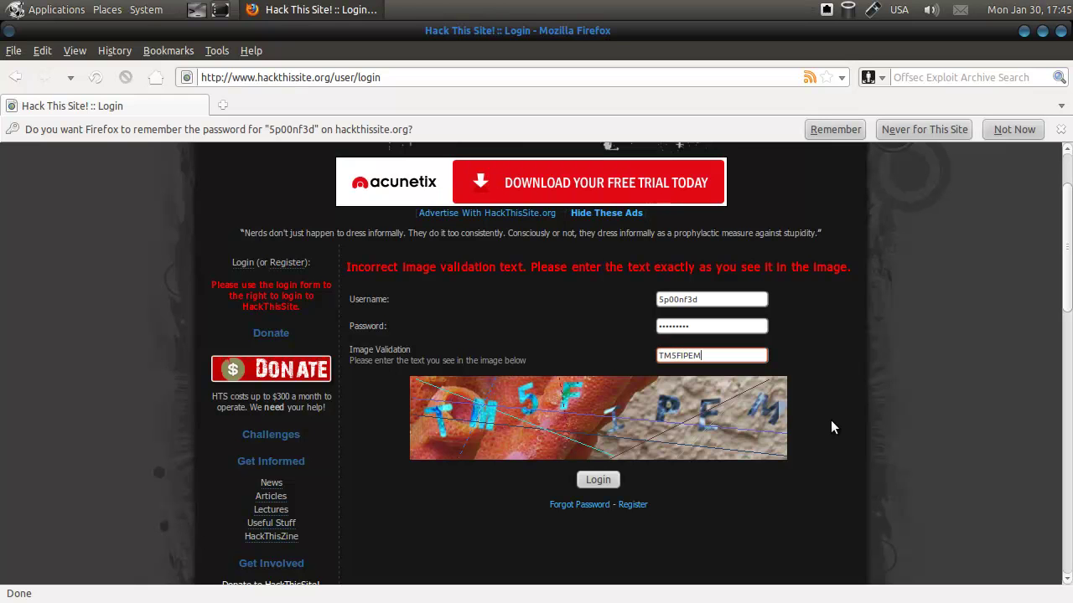
pyautogui.click(583, 480)
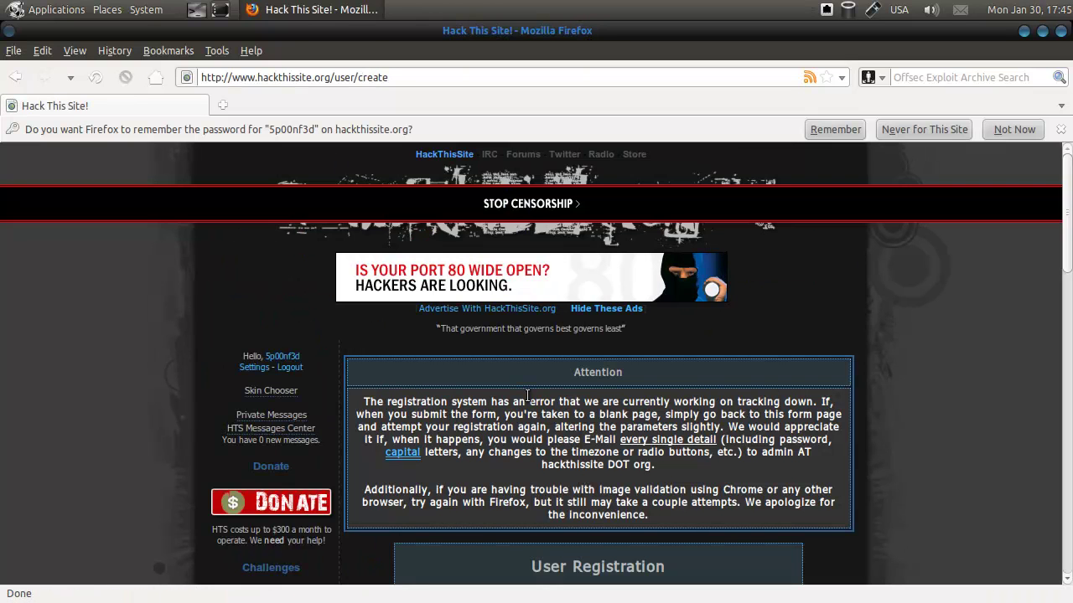
# Read the registration page's 'You must log out to register' message
pyautogui.scroll(-2, 524, 411)
pyautogui.moveTo(557, 507); pyautogui.dragTo(735, 509)
pyautogui.click(656, 524)
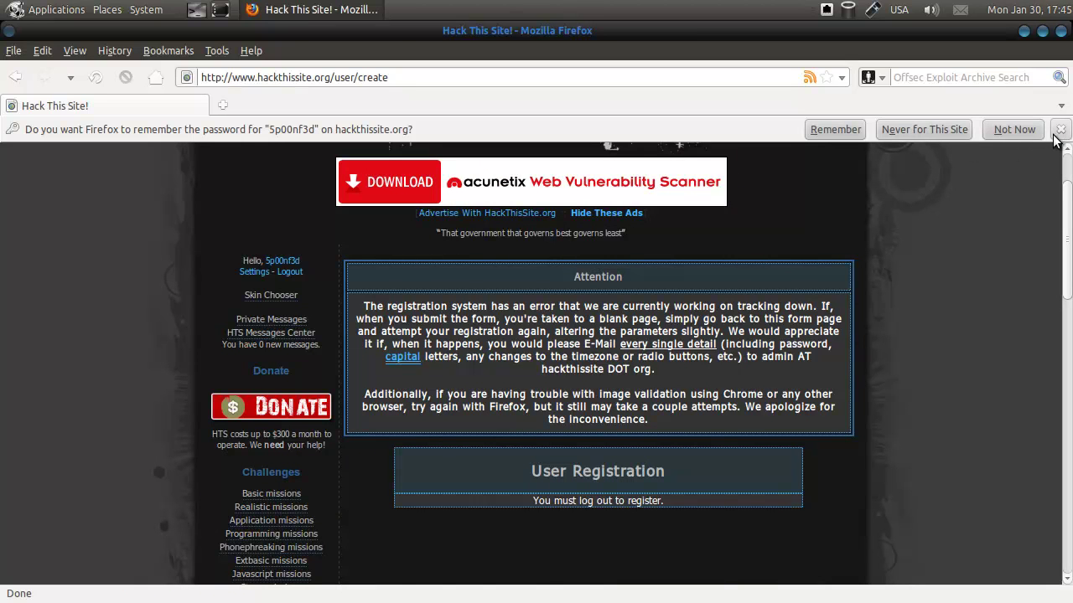
# Close the save-password bar and open Basic 1 from the Basic missions list
pyautogui.click(847, 130)
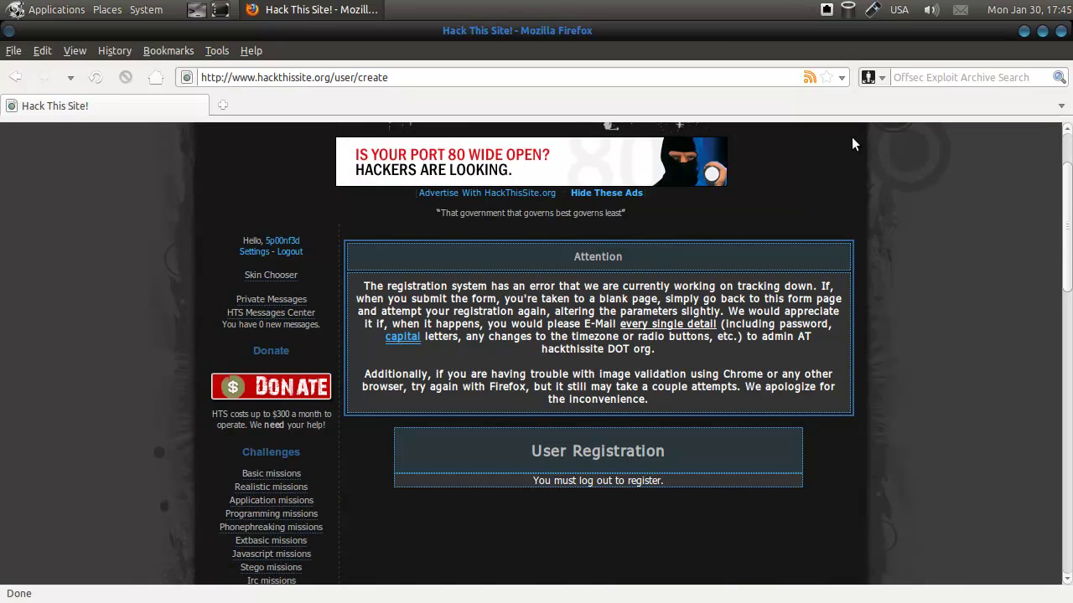
pyautogui.click(261, 467)
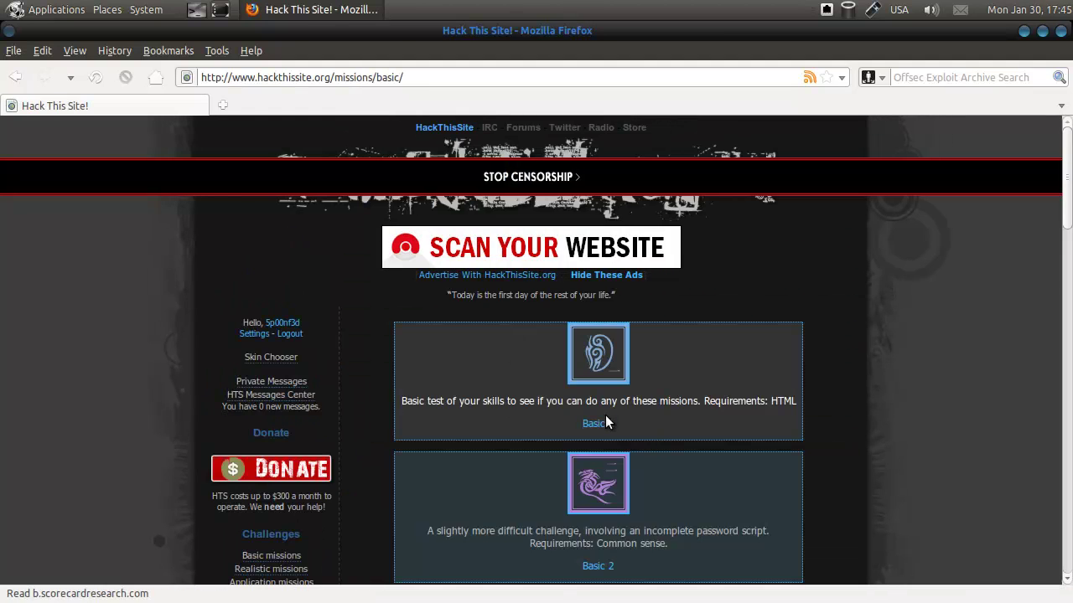
pyautogui.click(600, 423)
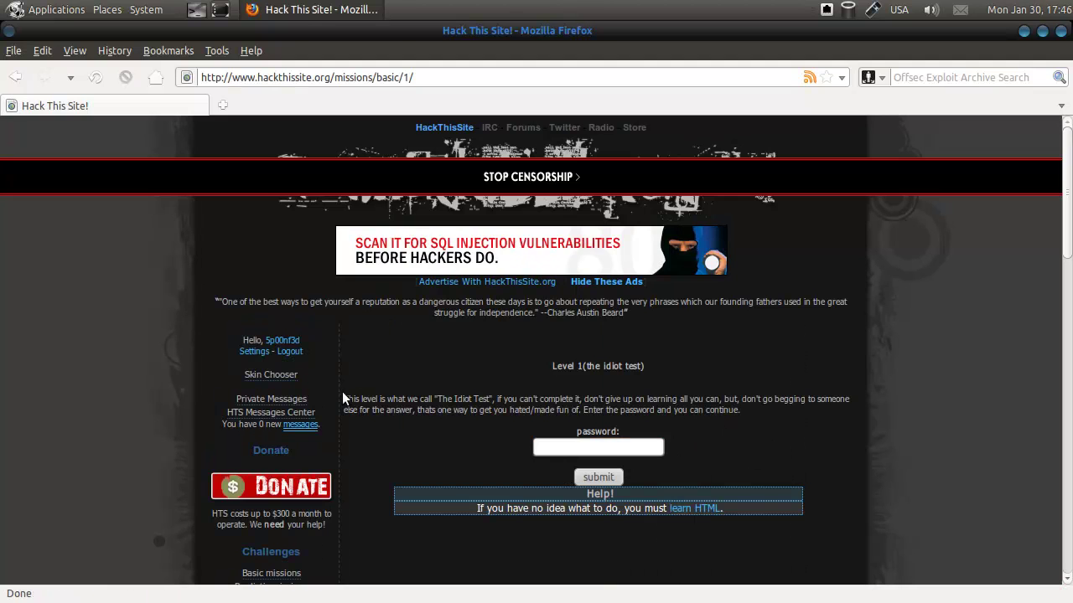
pyautogui.moveTo(344, 399); pyautogui.dragTo(740, 410)
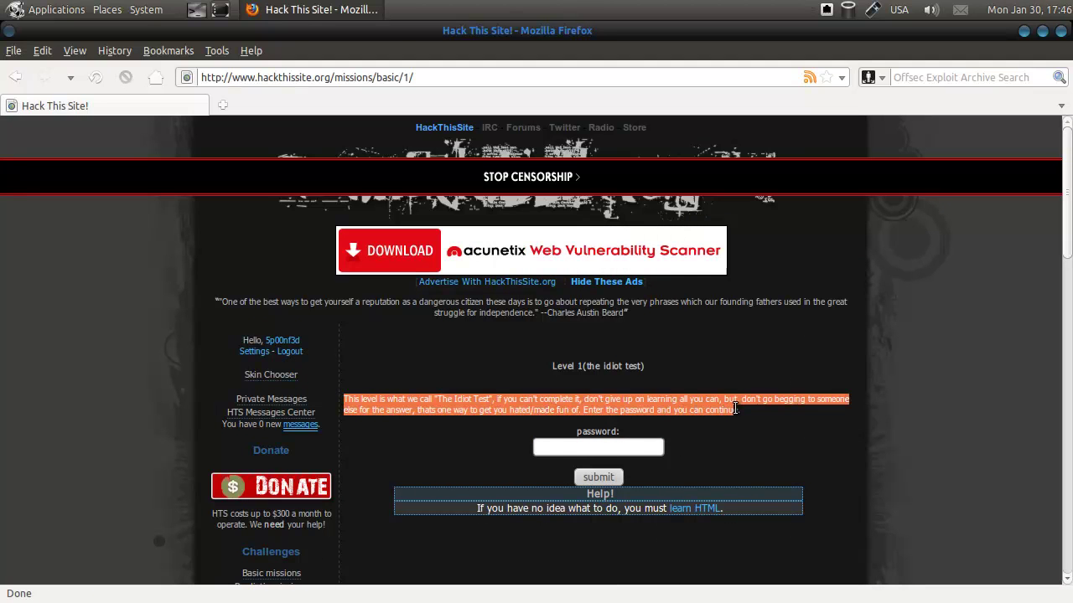
pyautogui.click(745, 422)
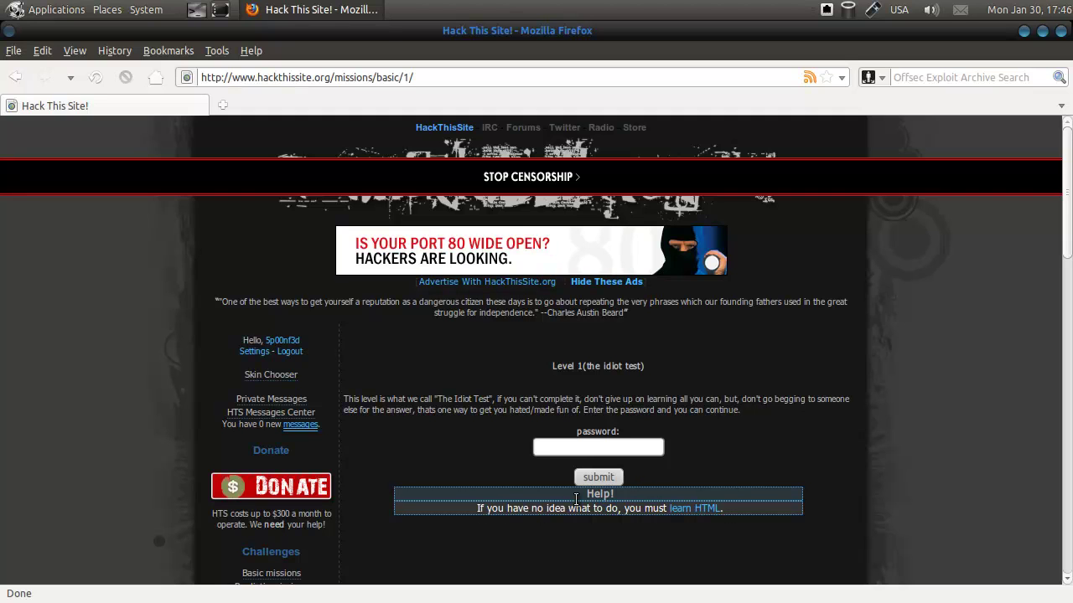
pyautogui.moveTo(457, 509); pyautogui.dragTo(719, 515)
pyautogui.click(764, 518)
pyautogui.scroll(-1, 423, 473)
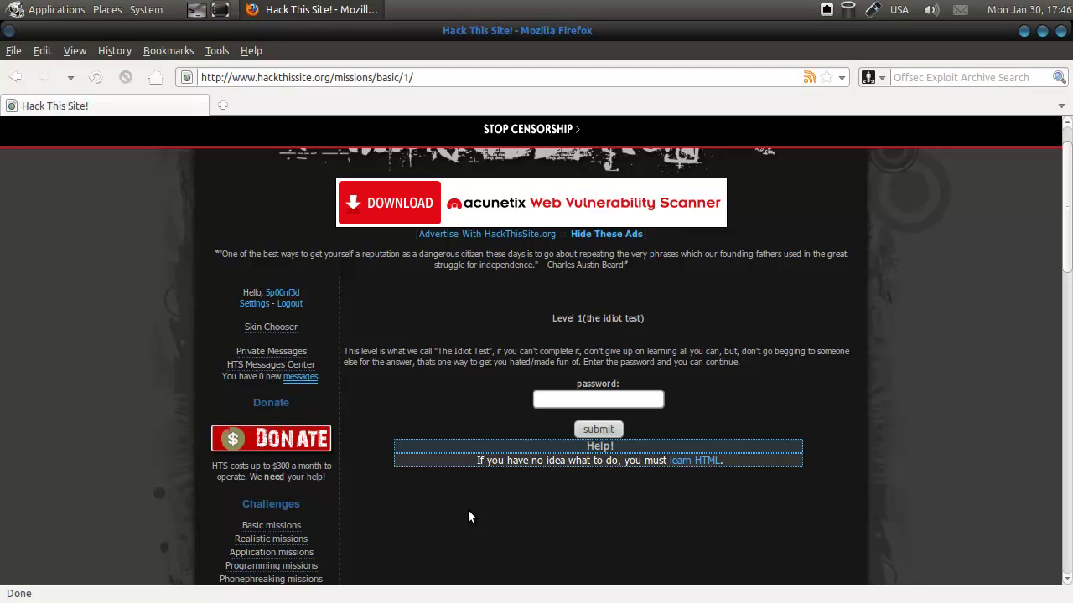
# Open the Level 1 page's HTML source in a separate window with Ctrl+U
pyautogui.hotkey('ctrl', 'u')
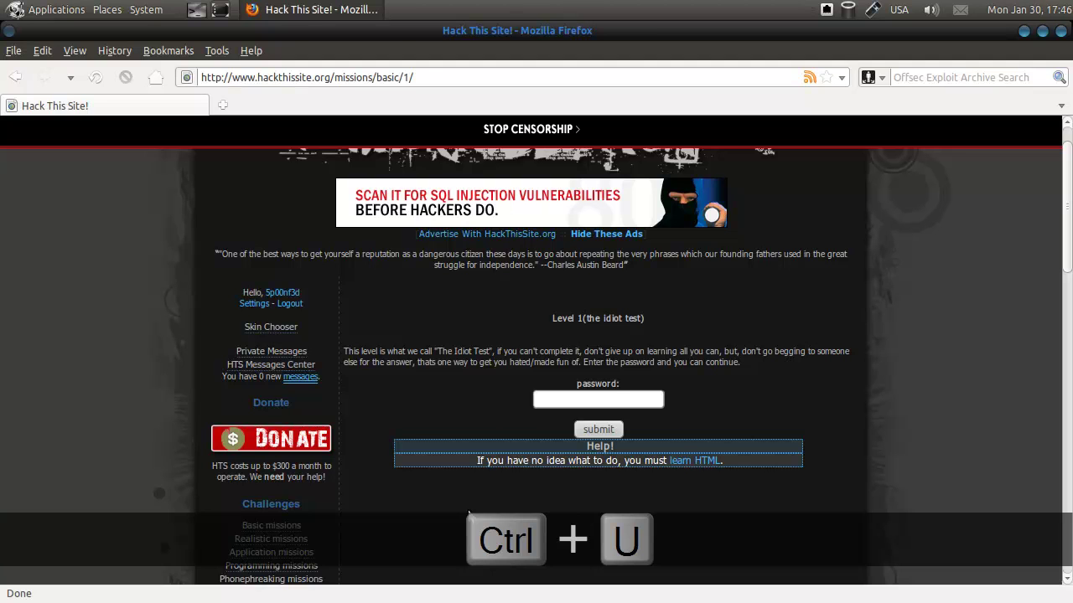
pyautogui.rightClick(470, 514)
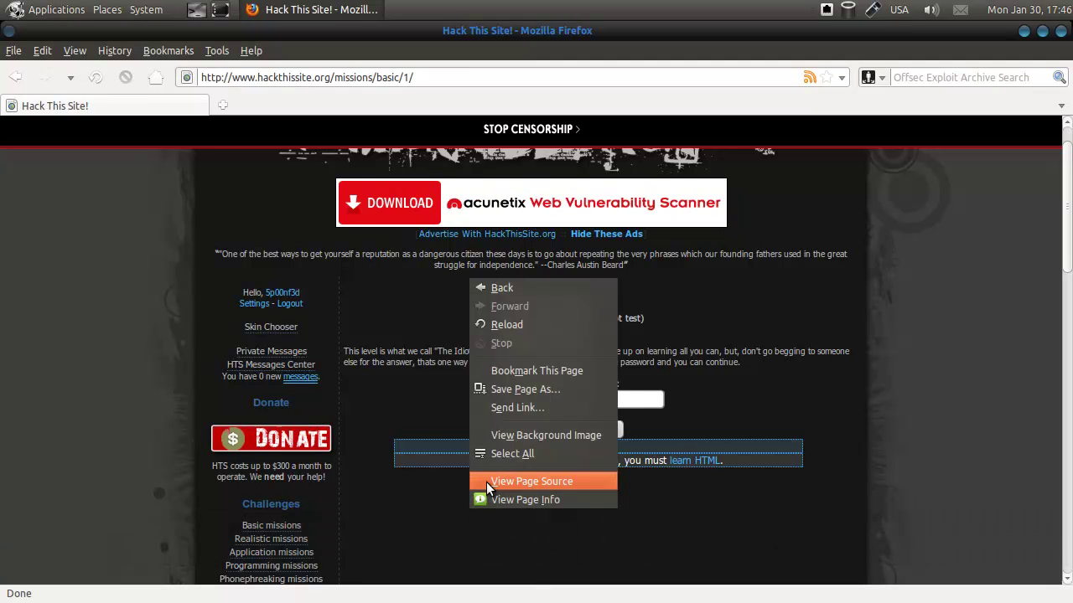
pyautogui.click(163, 235)
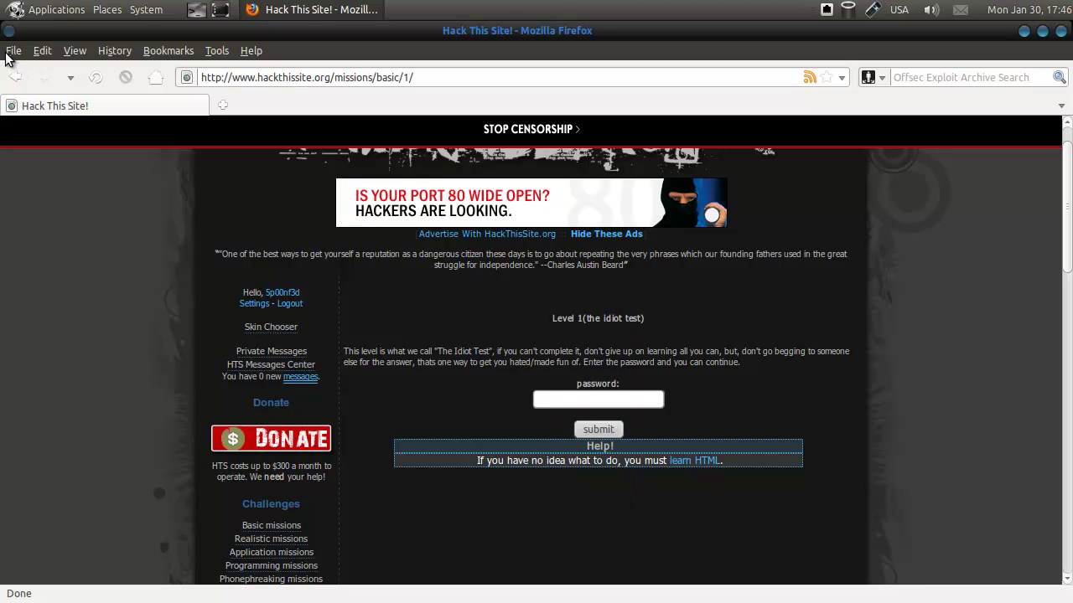
pyautogui.click(12, 52)
pyautogui.moveTo(75, 50)
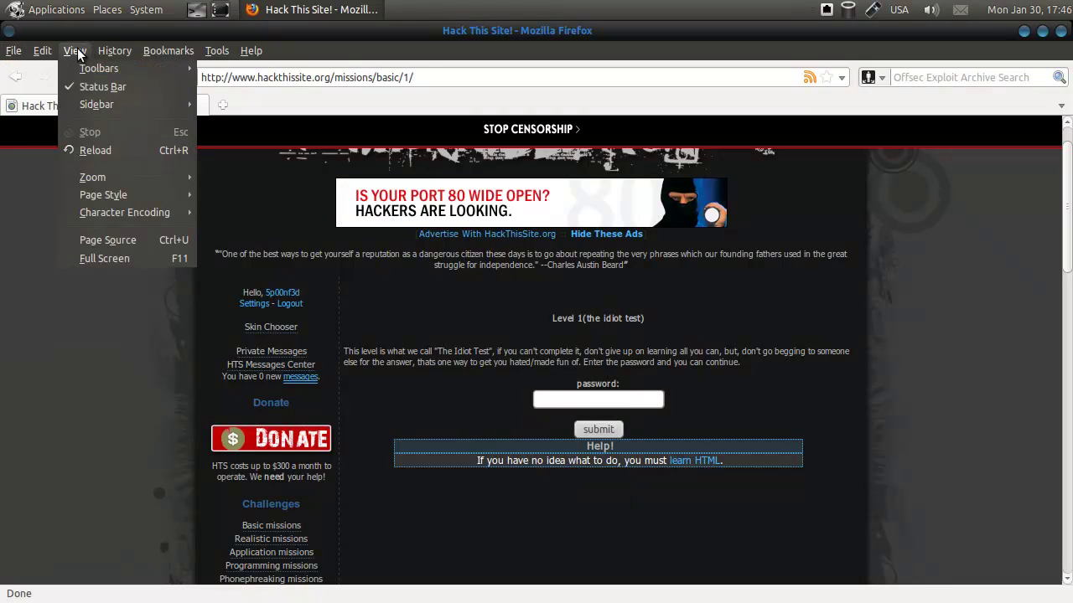
pyautogui.click(564, 509)
pyautogui.hotkey('ctrl', 'u')
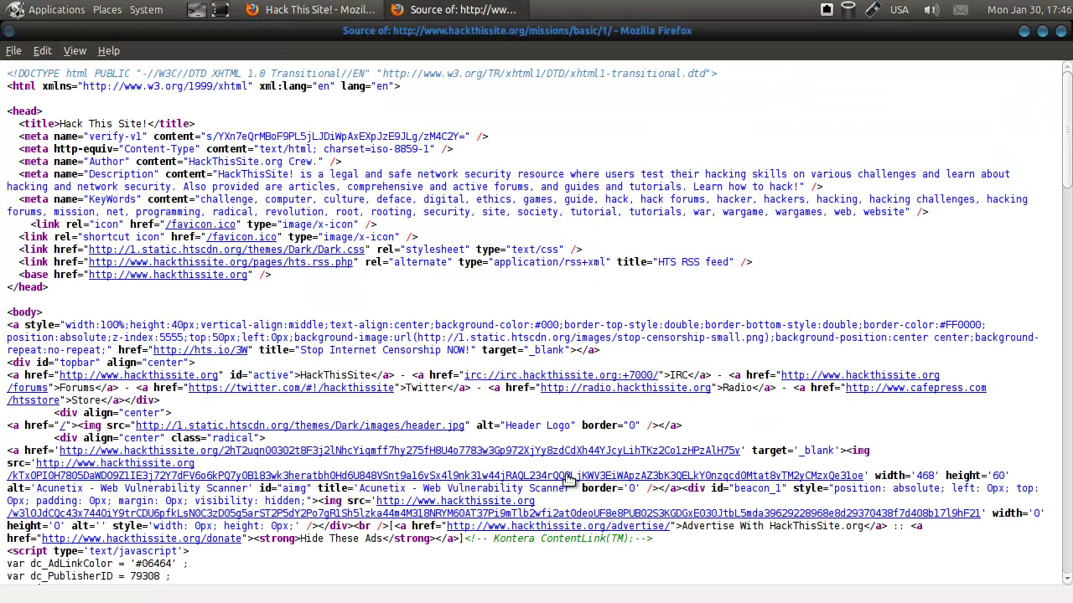
pyautogui.click(82, 53)
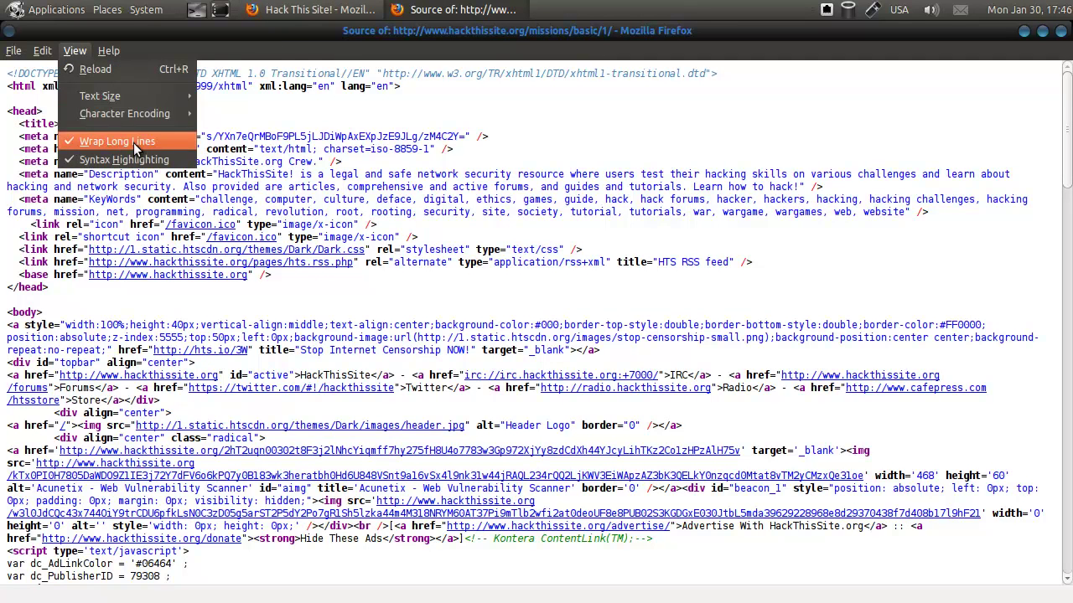
pyautogui.click(549, 159)
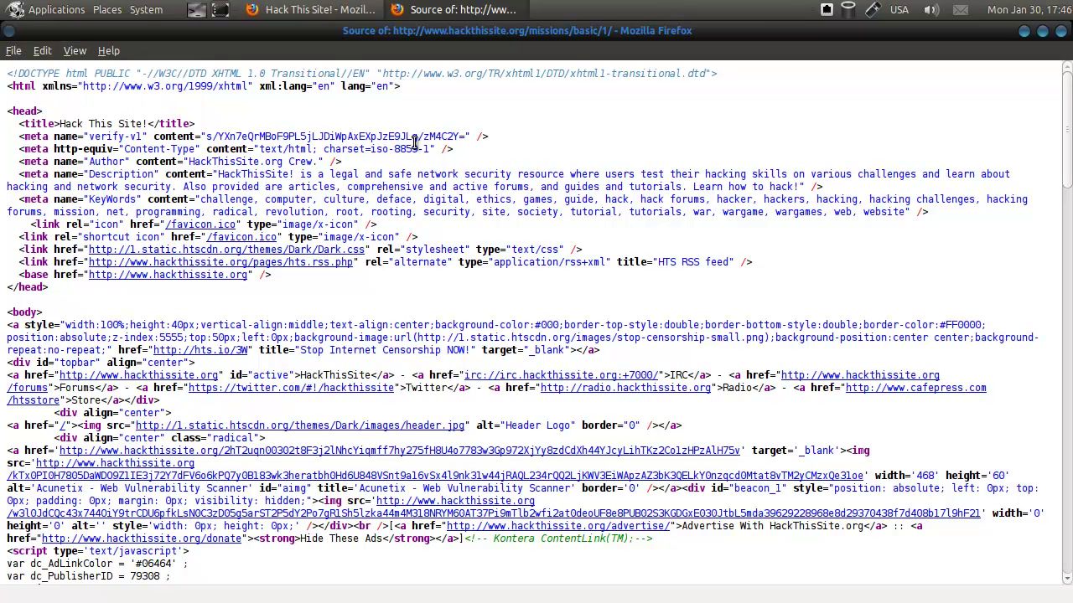
pyautogui.click(74, 51)
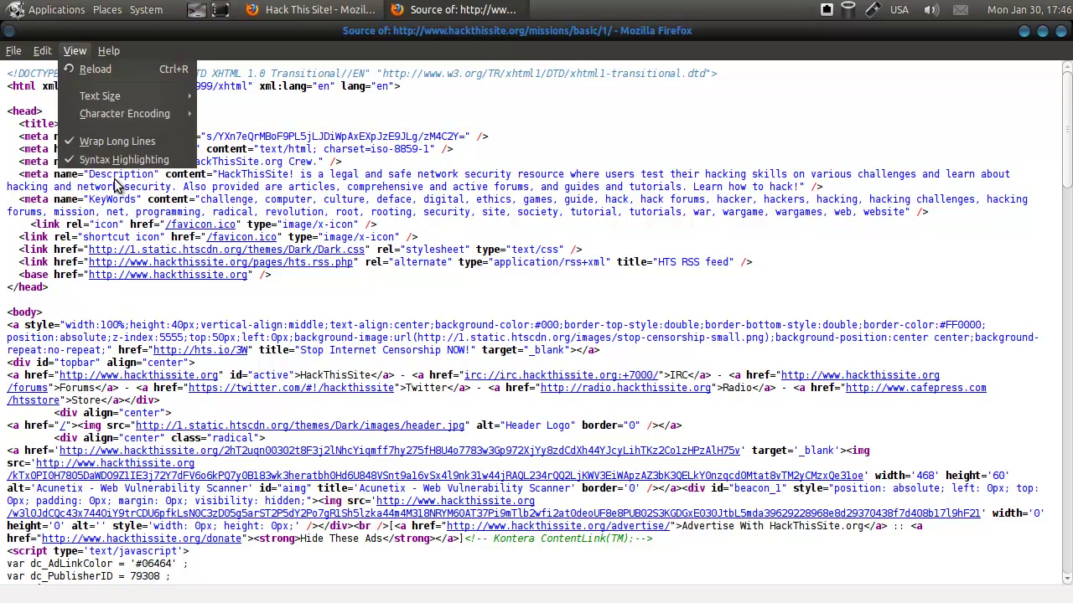
pyautogui.click(101, 161)
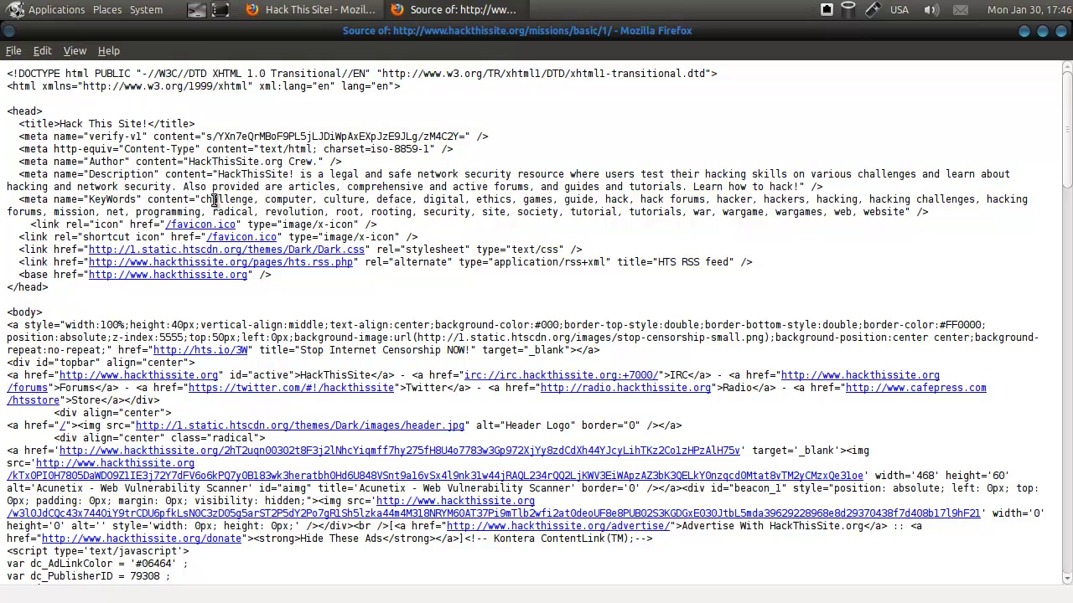
pyautogui.click(75, 51)
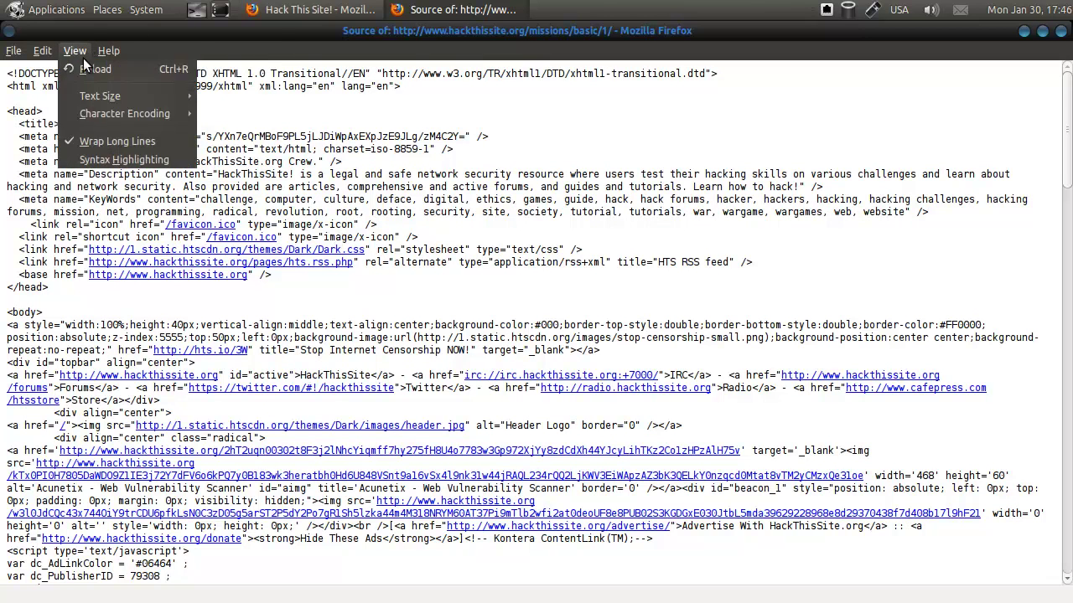
pyautogui.click(107, 162)
# Scroll to the Level 1 markup and select the password inside its HTML comment
pyautogui.scroll(-1, 411, 277)
pyautogui.scroll(-10, 410, 275)
pyautogui.scroll(-13, 423, 285)
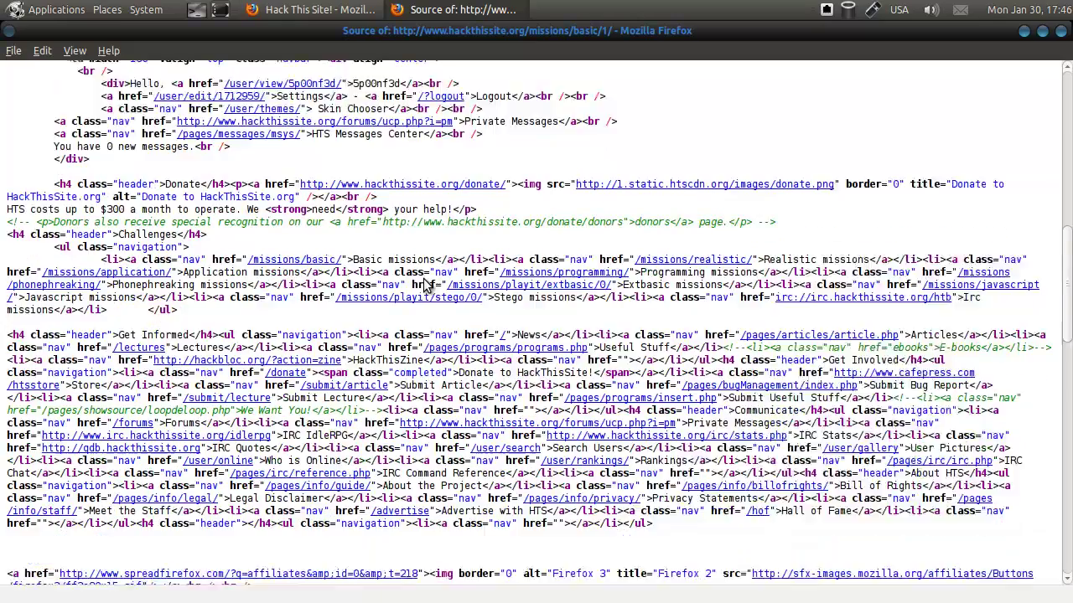
pyautogui.scroll(-1, 424, 286)
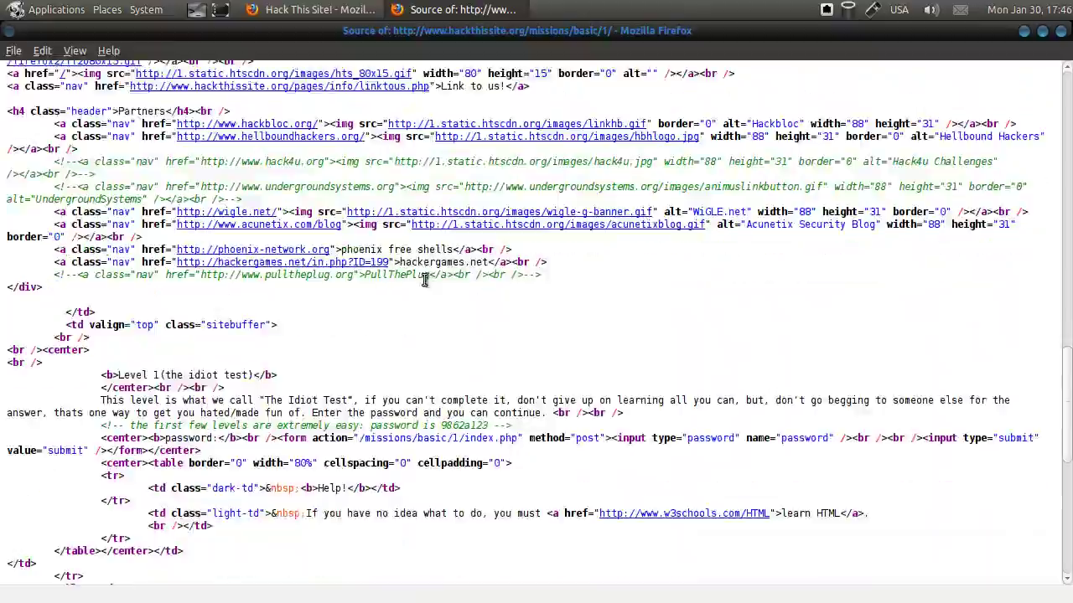
pyautogui.moveTo(101, 400); pyautogui.dragTo(543, 412)
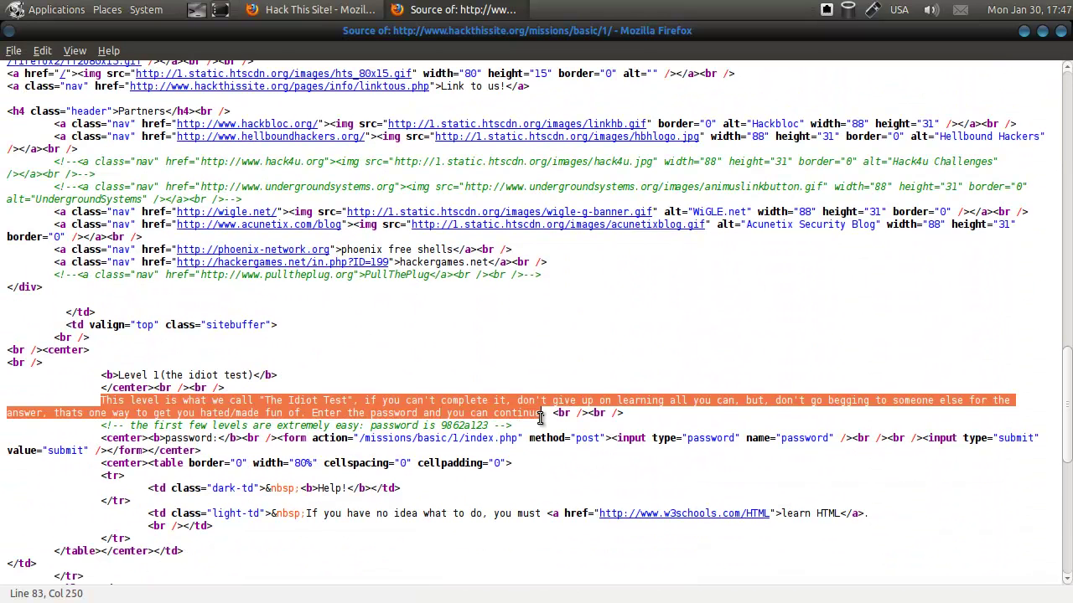
pyautogui.click(543, 412)
pyautogui.moveTo(101, 425); pyautogui.dragTo(519, 429)
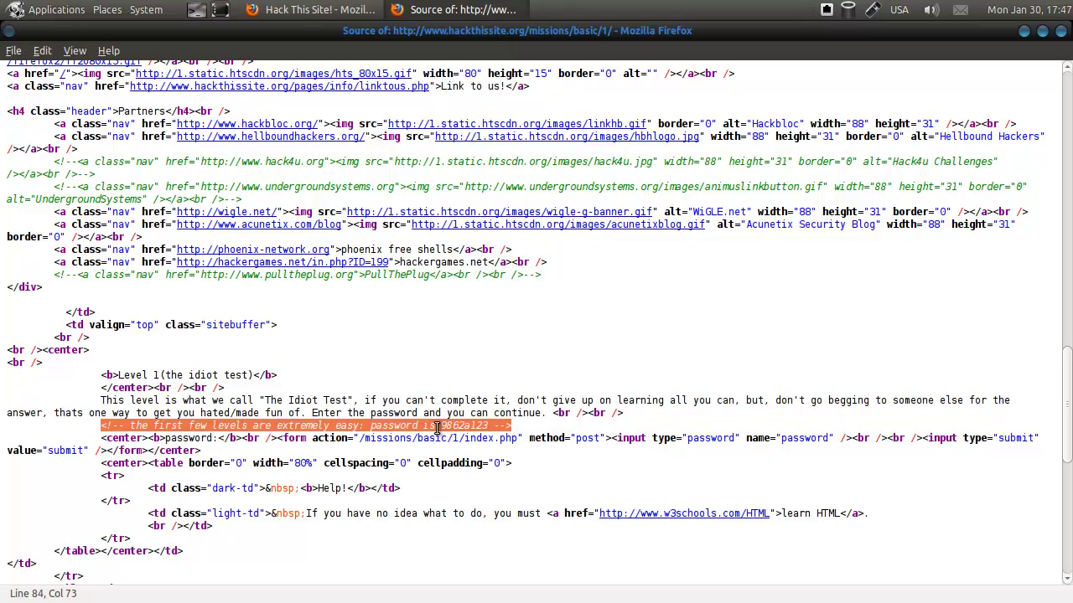
pyautogui.click(440, 426)
pyautogui.moveTo(442, 426); pyautogui.dragTo(494, 428)
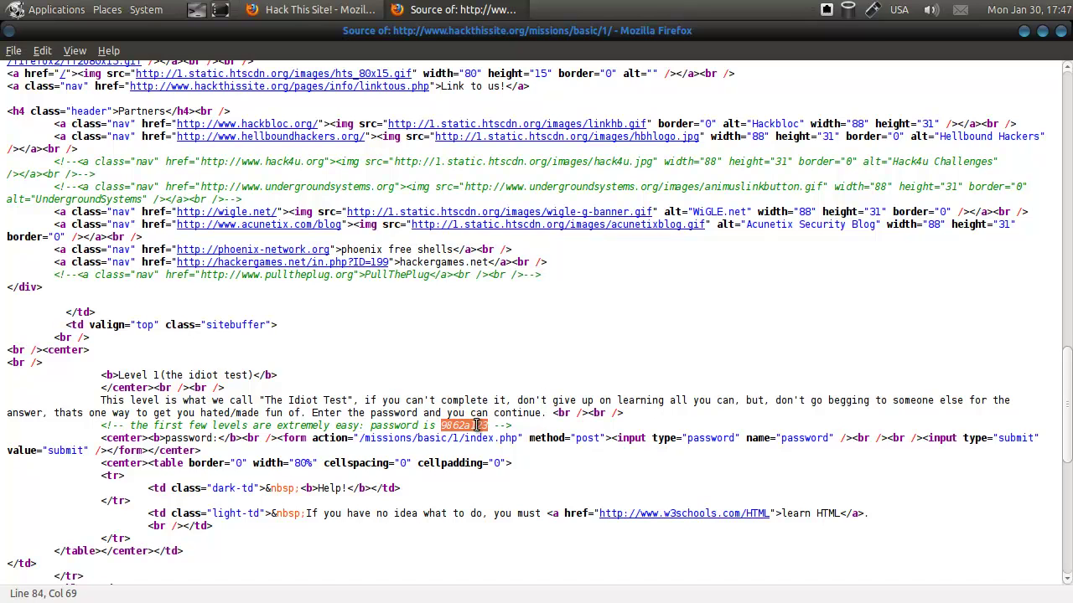
pyautogui.click(110, 426)
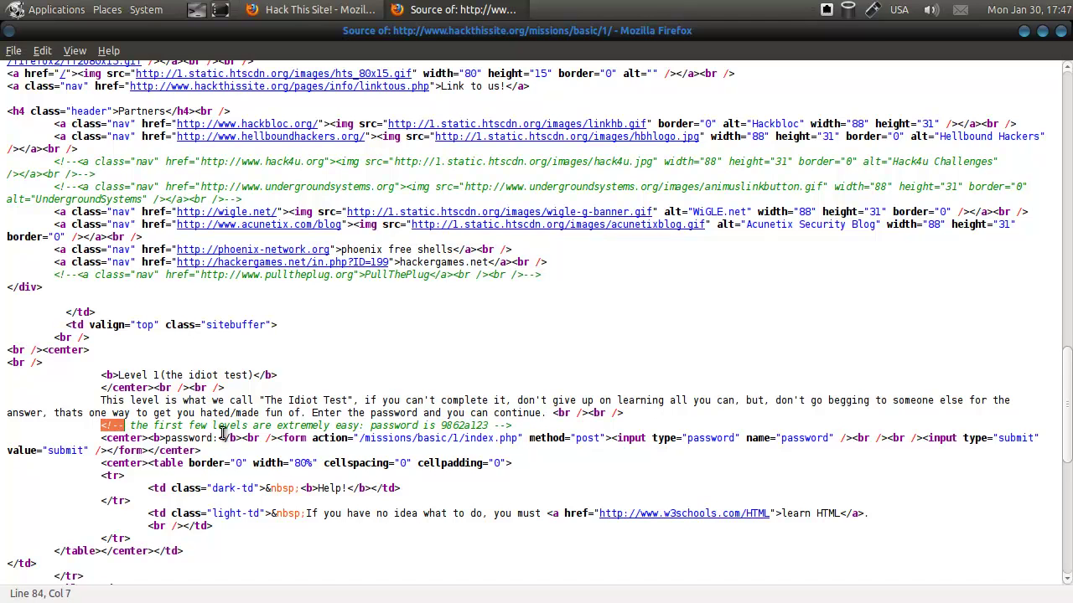
pyautogui.doubleClick(495, 425)
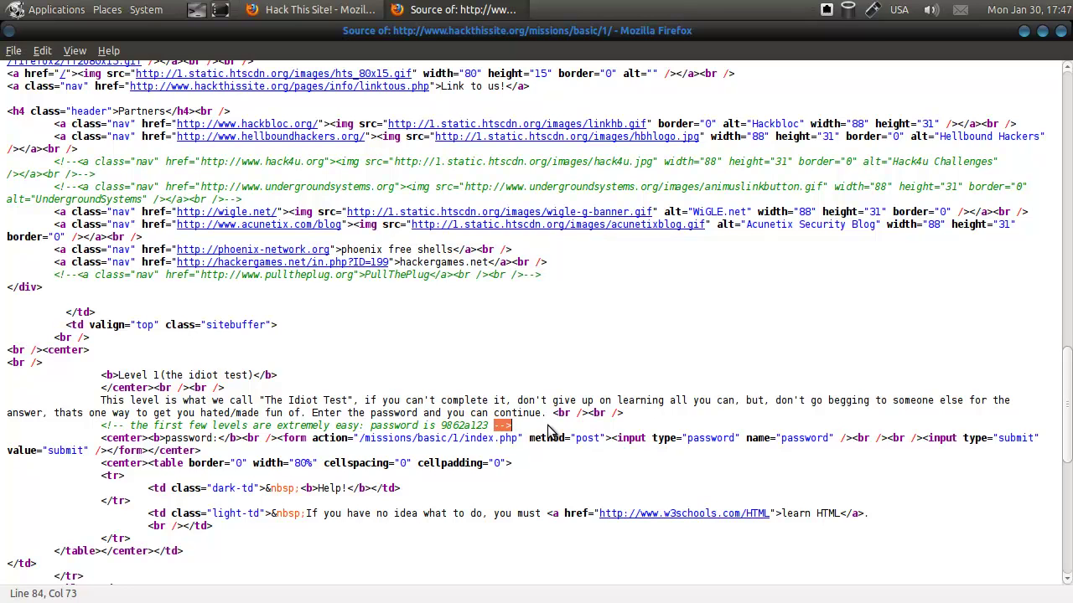
# Look over the commented-out PullThePlug, undergroundsystems and hack4u lines
pyautogui.moveTo(544, 276); pyautogui.dragTo(67, 274)
pyautogui.moveTo(54, 186); pyautogui.dragTo(317, 203)
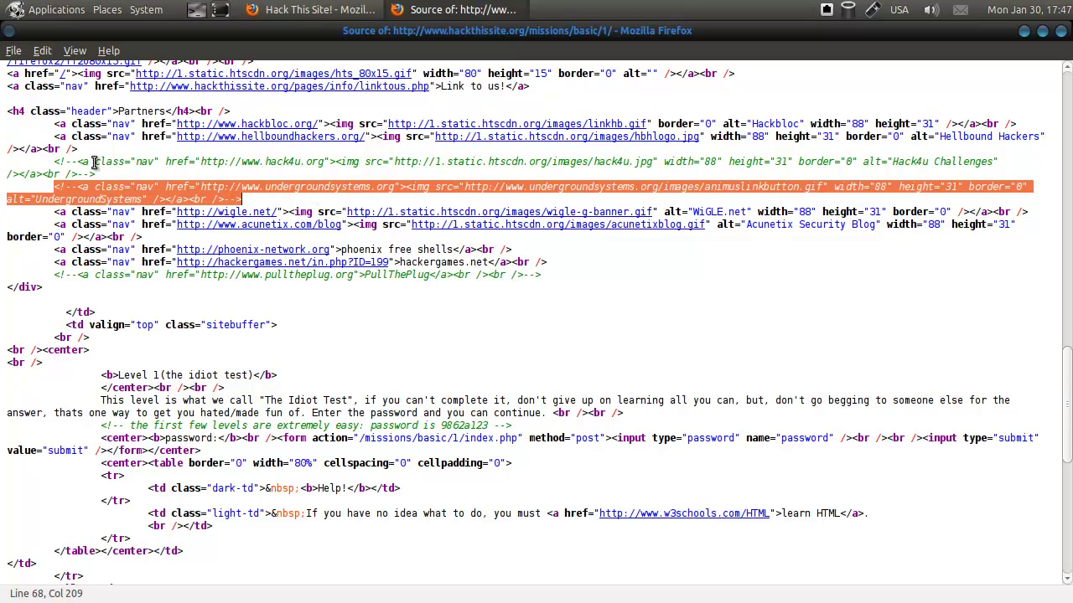
pyautogui.moveTo(95, 163); pyautogui.dragTo(290, 179)
pyautogui.click(290, 178)
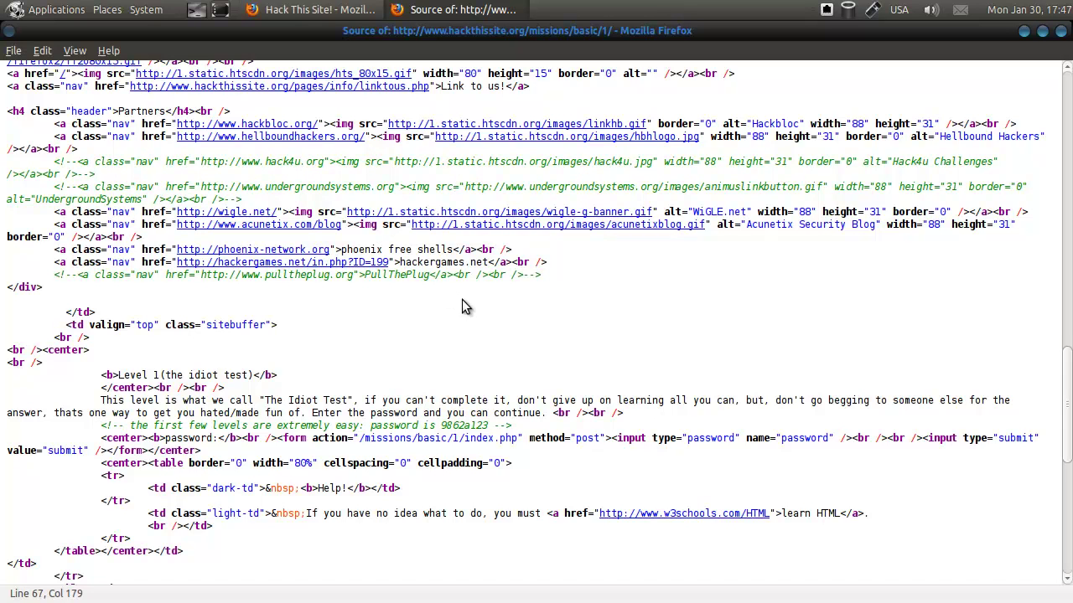
# Close the source window, paste the copied password, submit it, and read the Congratz message
pyautogui.click(1060, 32)
pyautogui.rightClick(550, 397)
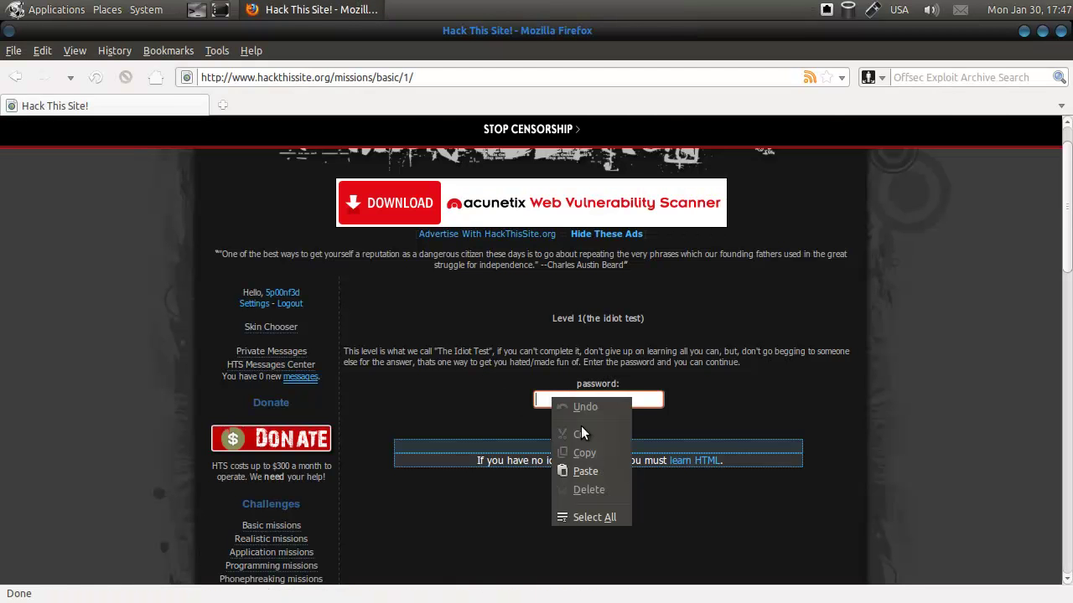
pyautogui.click(586, 470)
pyautogui.click(599, 430)
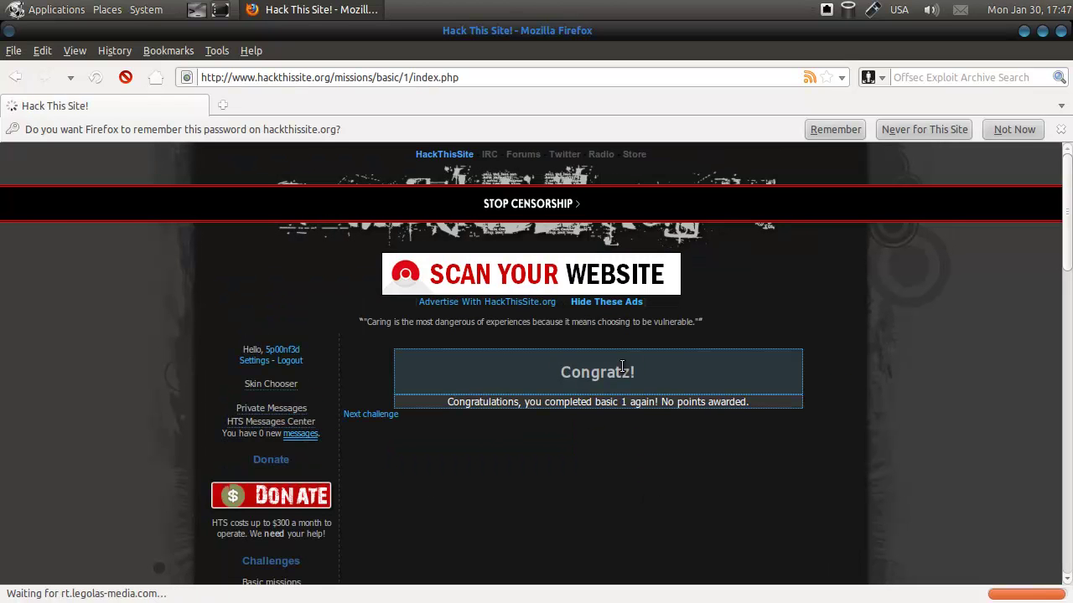
pyautogui.click(1060, 130)
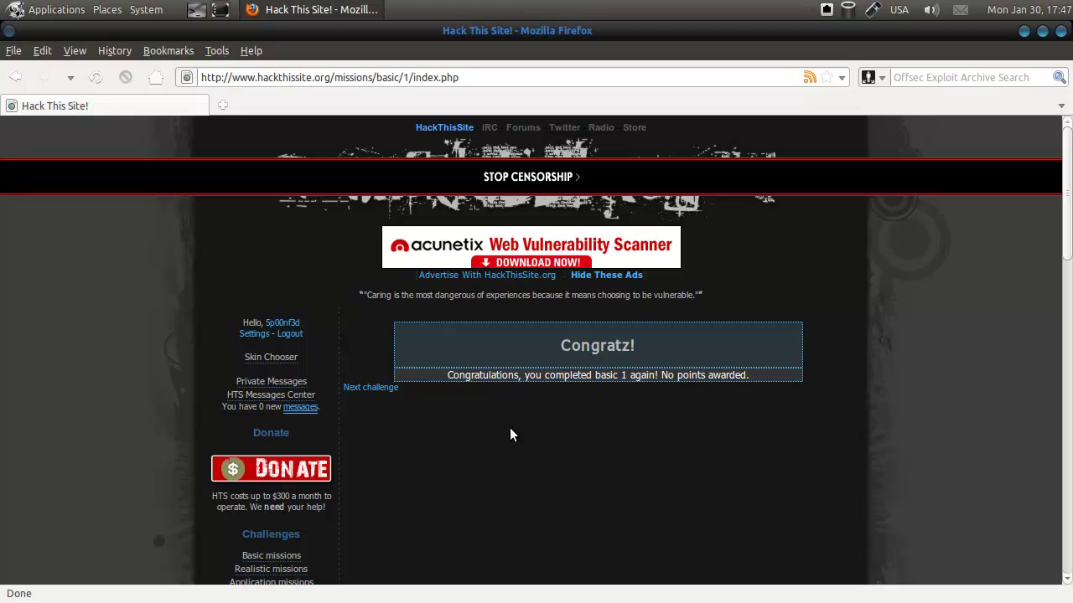
pyautogui.moveTo(443, 376); pyautogui.dragTo(779, 383)
pyautogui.click(639, 466)
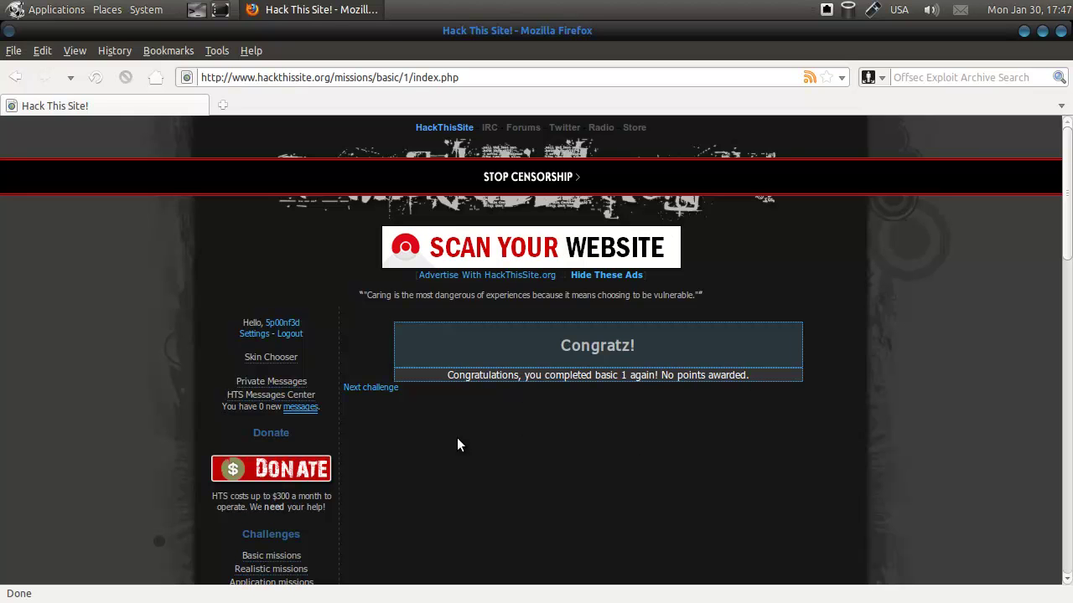